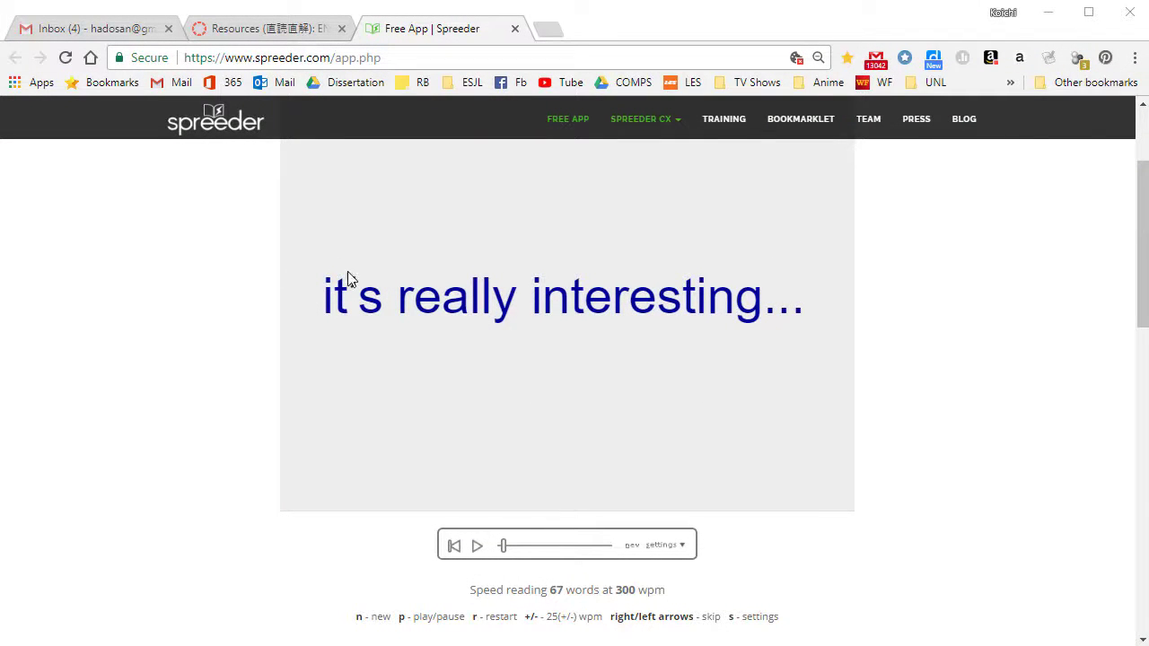
Switch to the Canvas course, open the Resources (直読直解) page from the modules and view its RSVP links.
click(263, 33)
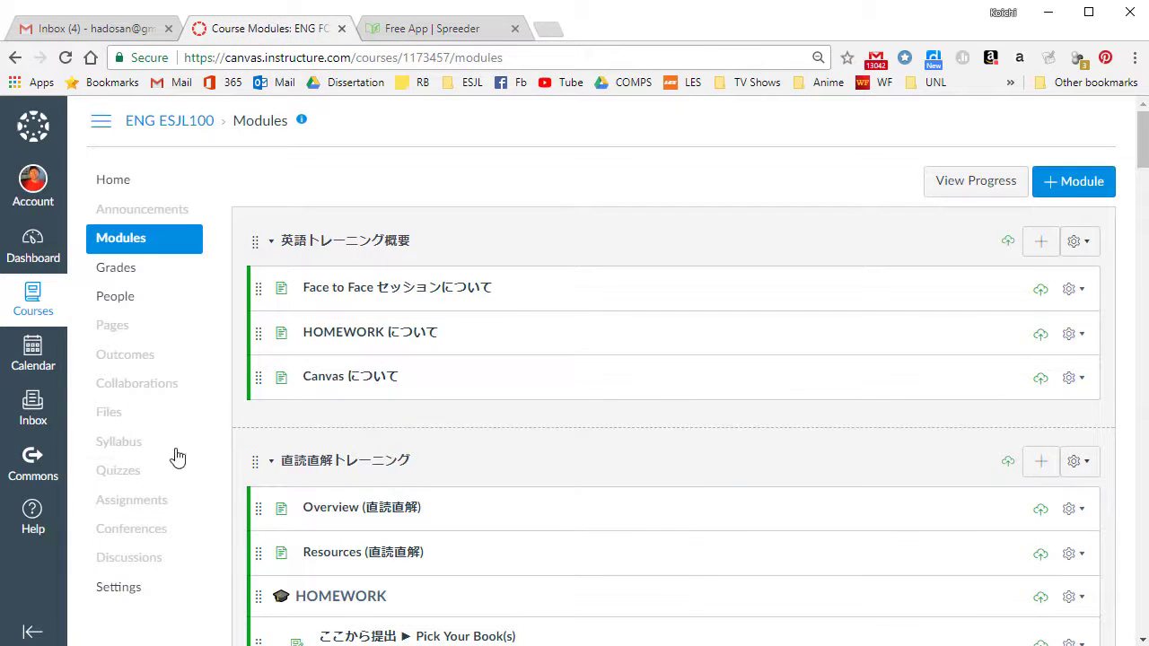
scroll(363, 301, down, 3)
scroll(363, 328, down, 2)
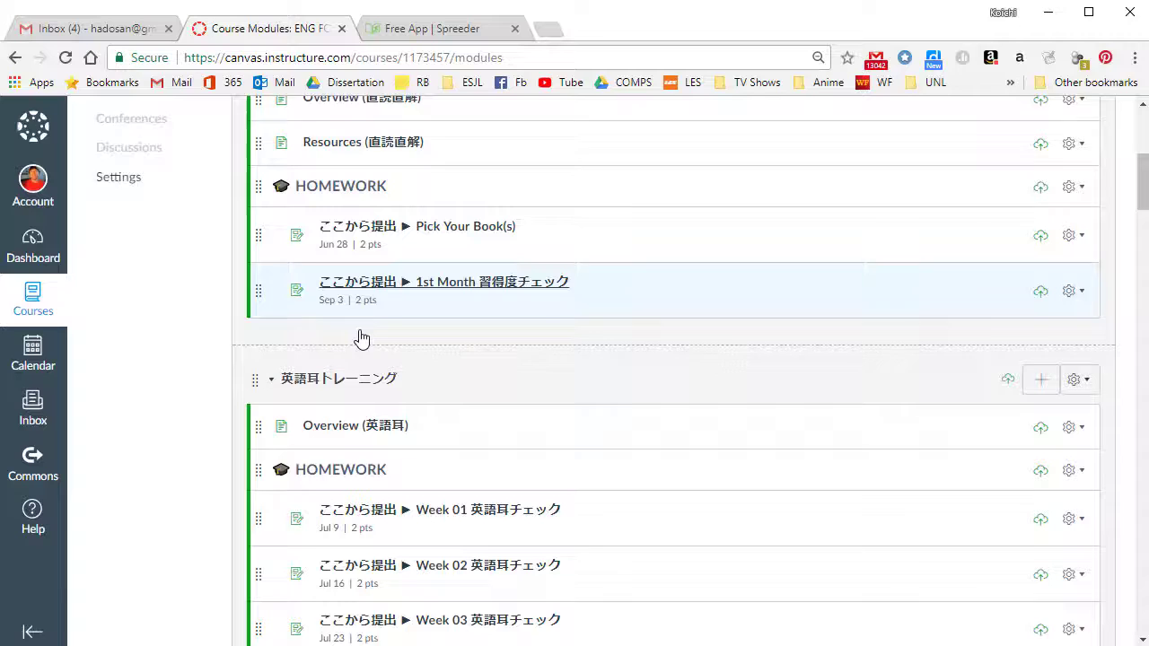
scroll(359, 335, up, 2)
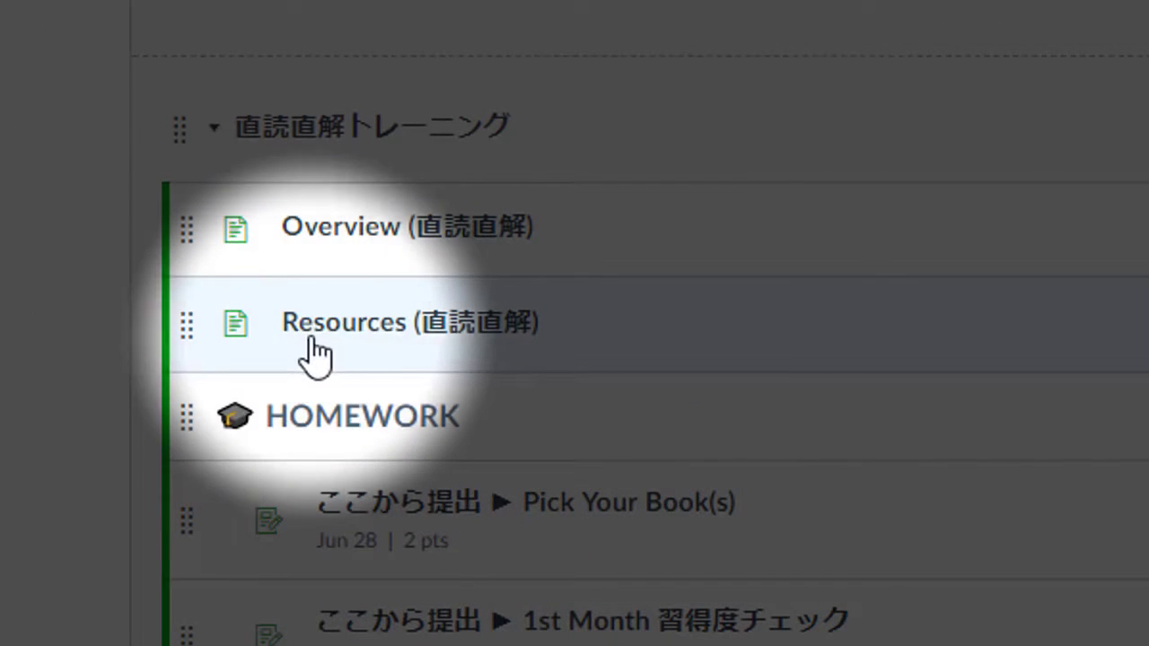
click(328, 340)
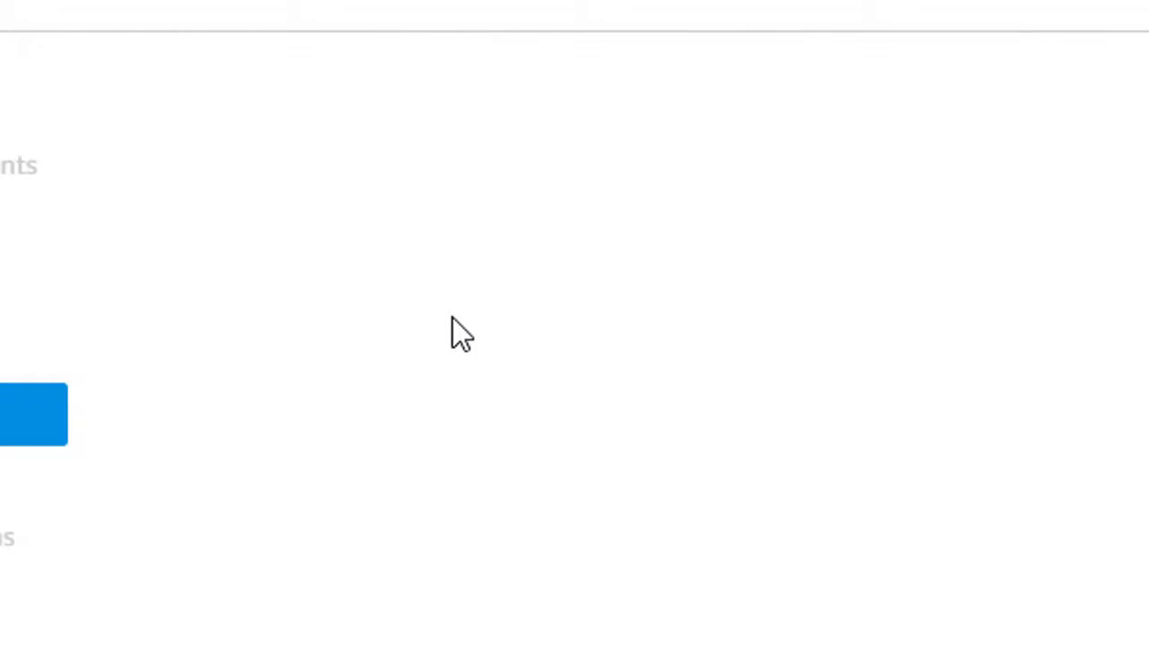
scroll(453, 318, down, 5)
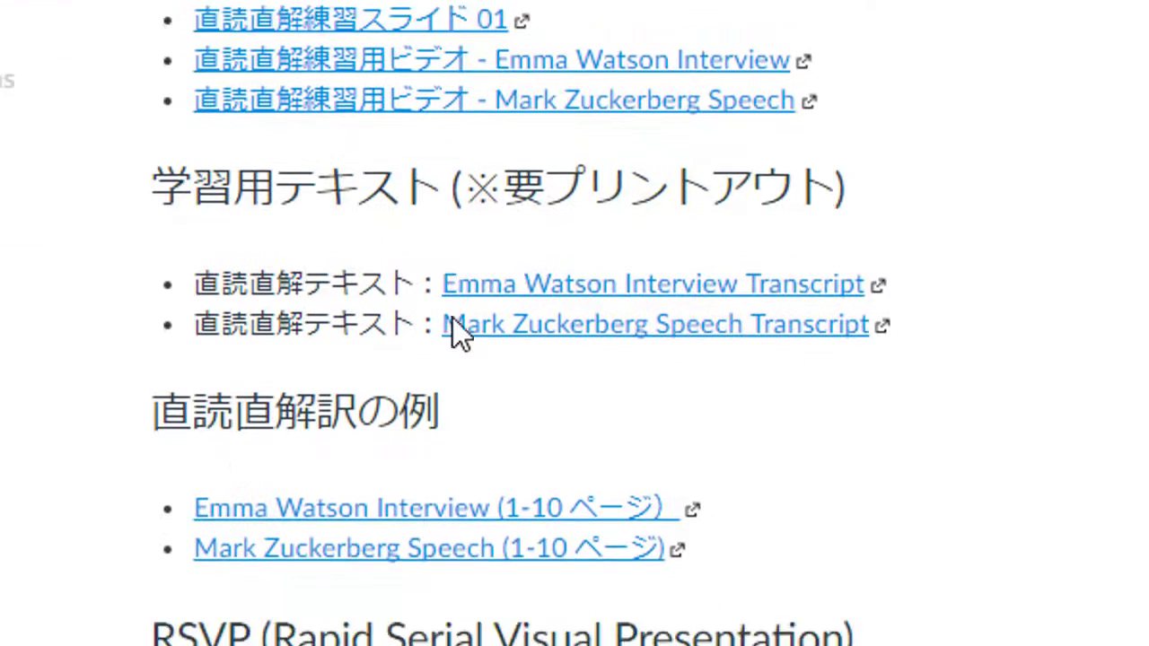
scroll(452, 320, down, 6)
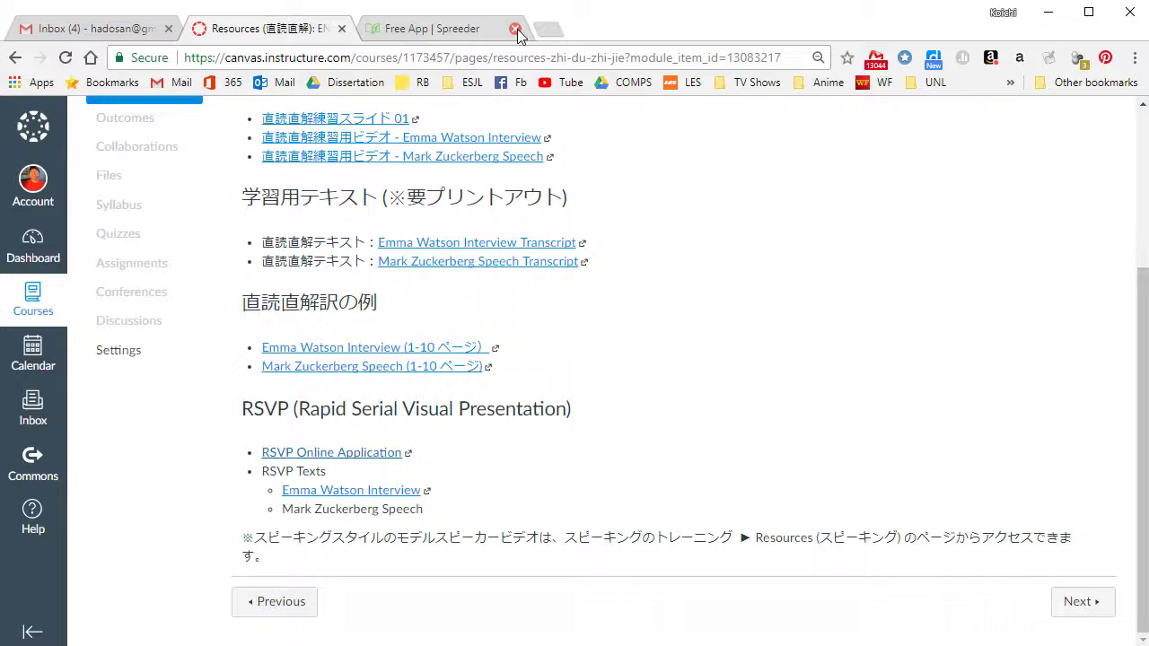
View the Spreeder reader, the Emma Watson Interview RSVP text in Word and the Canvas Resources page in turn.
click(455, 28)
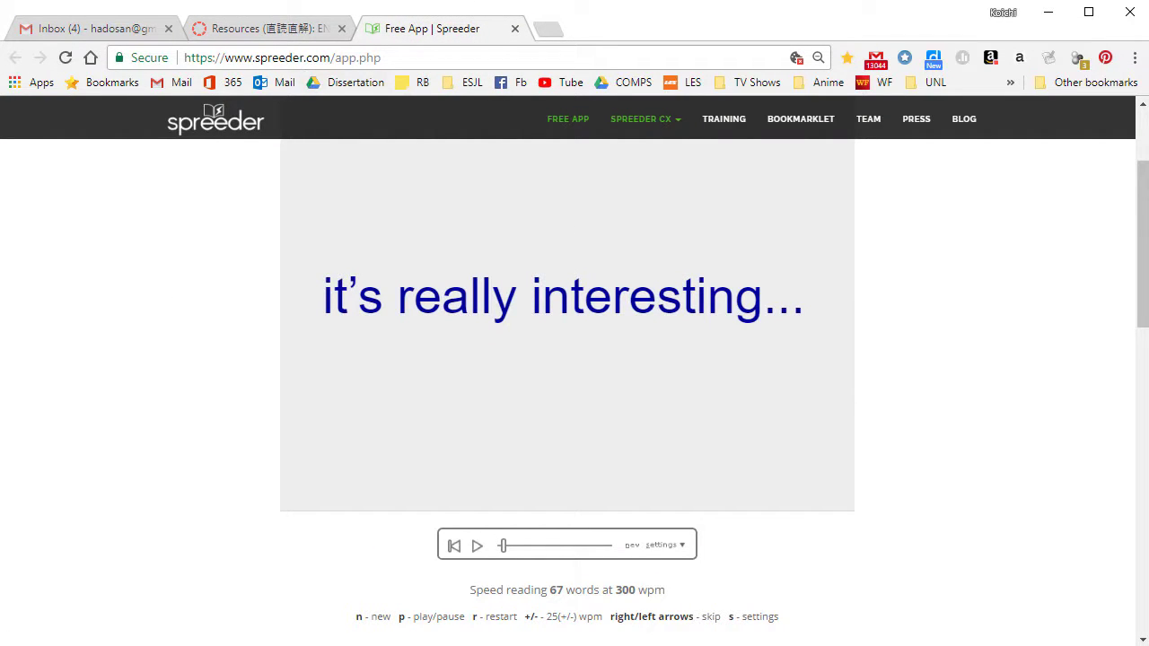
key(alt+Tab)
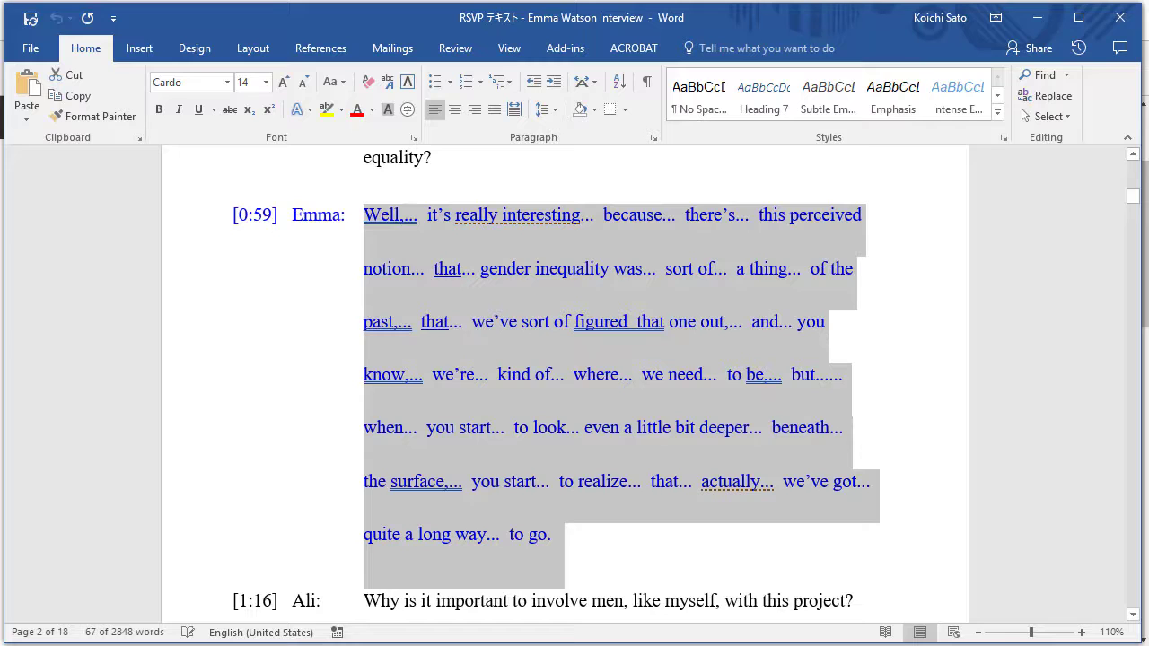
click(855, 428)
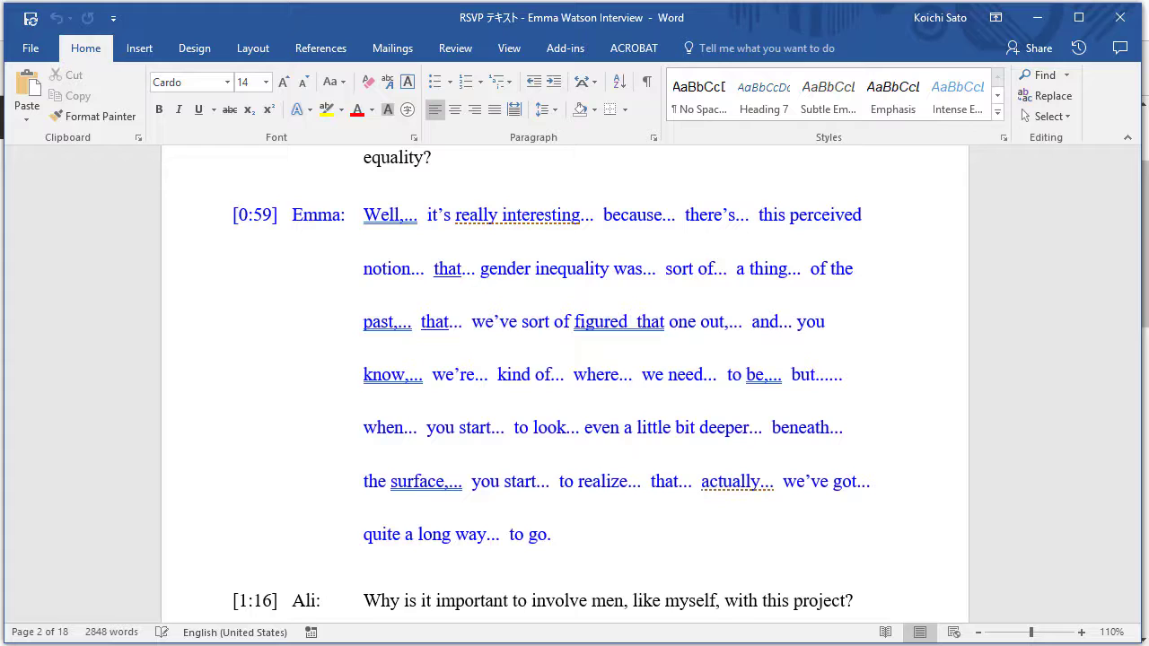
key(alt+Tab)
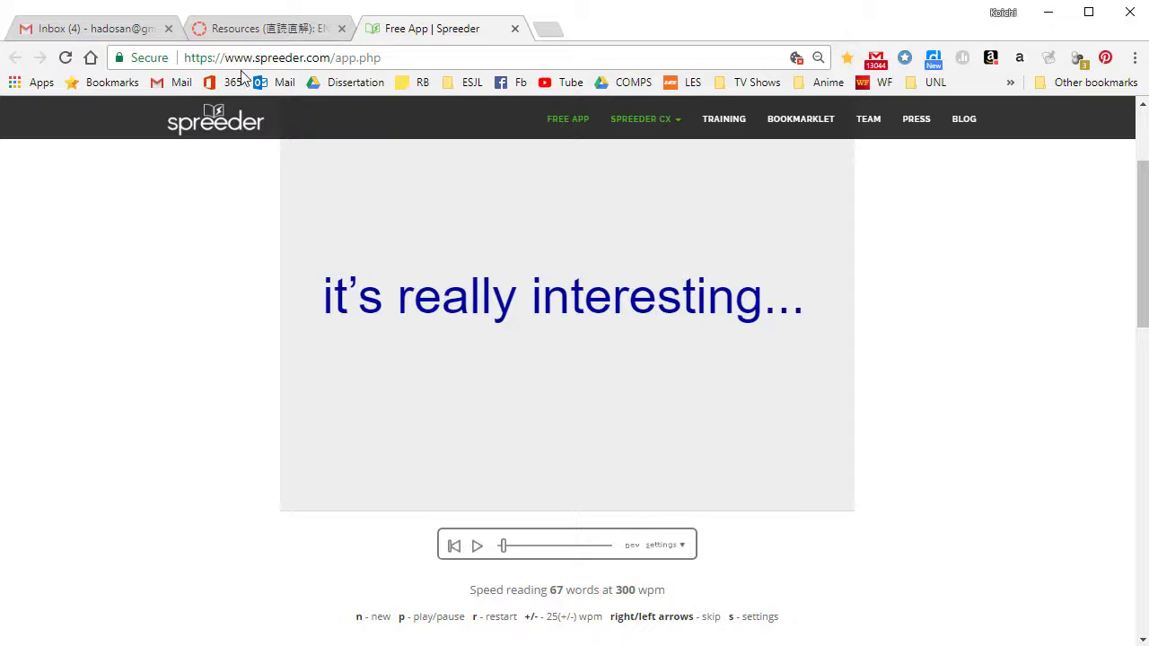
click(272, 34)
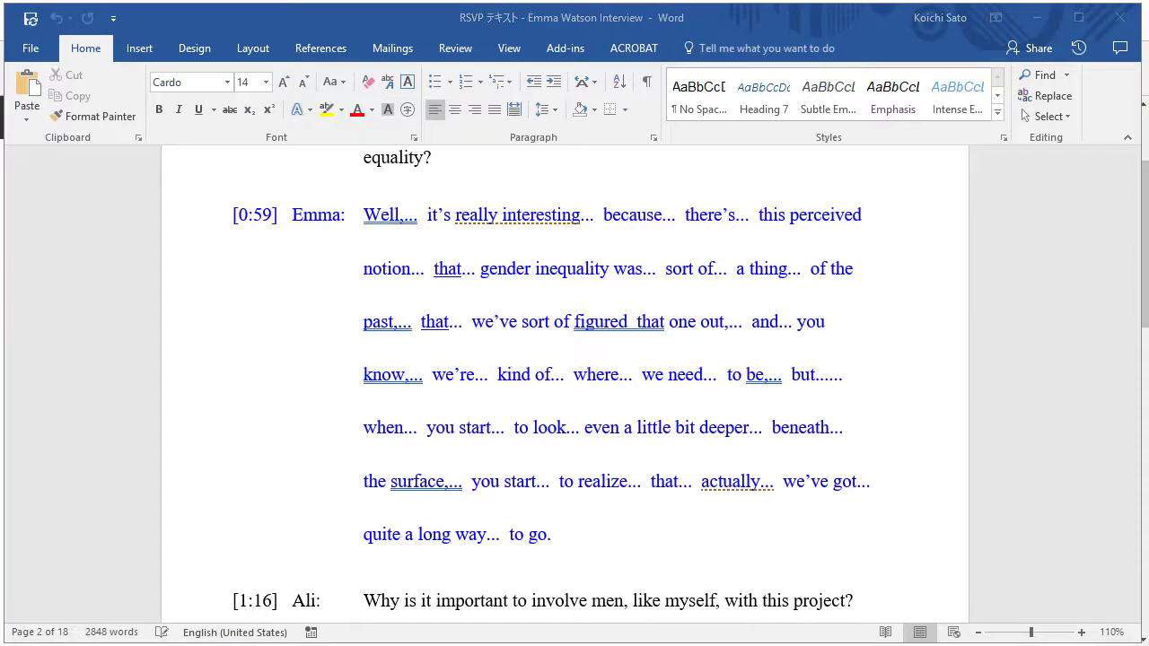
Copy Emma's whole answer at [0:59], from "Well,..." to "to go.", in the Word document of the Emma Watson Interview.
key(alt+Tab)
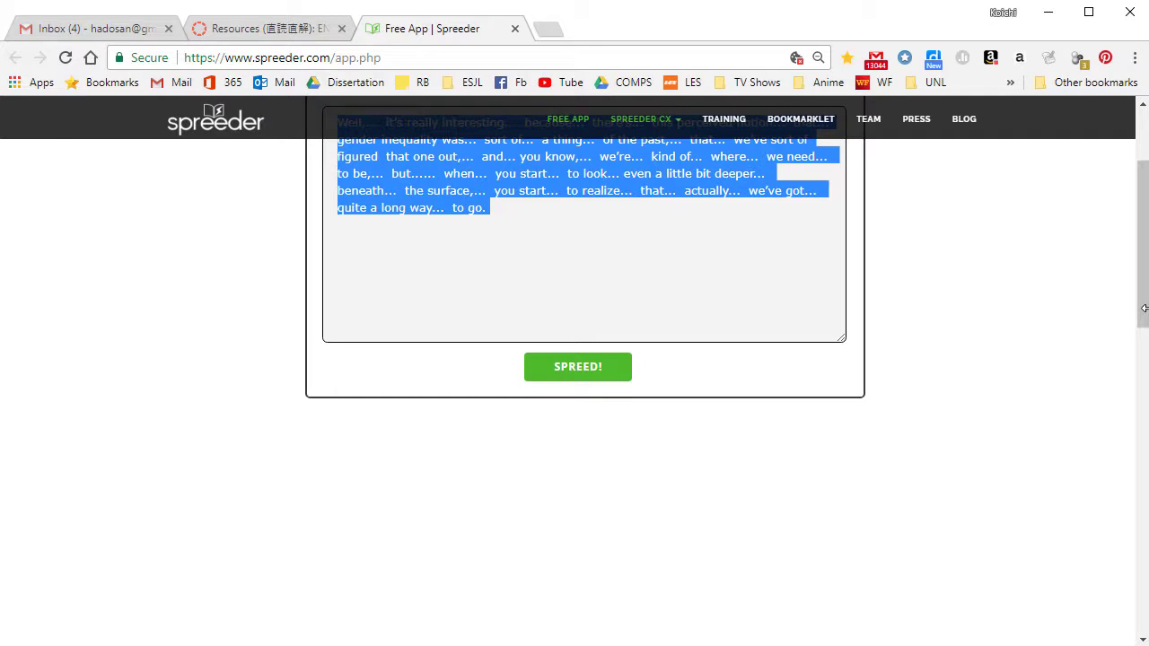
scroll(1144, 296, up, 2)
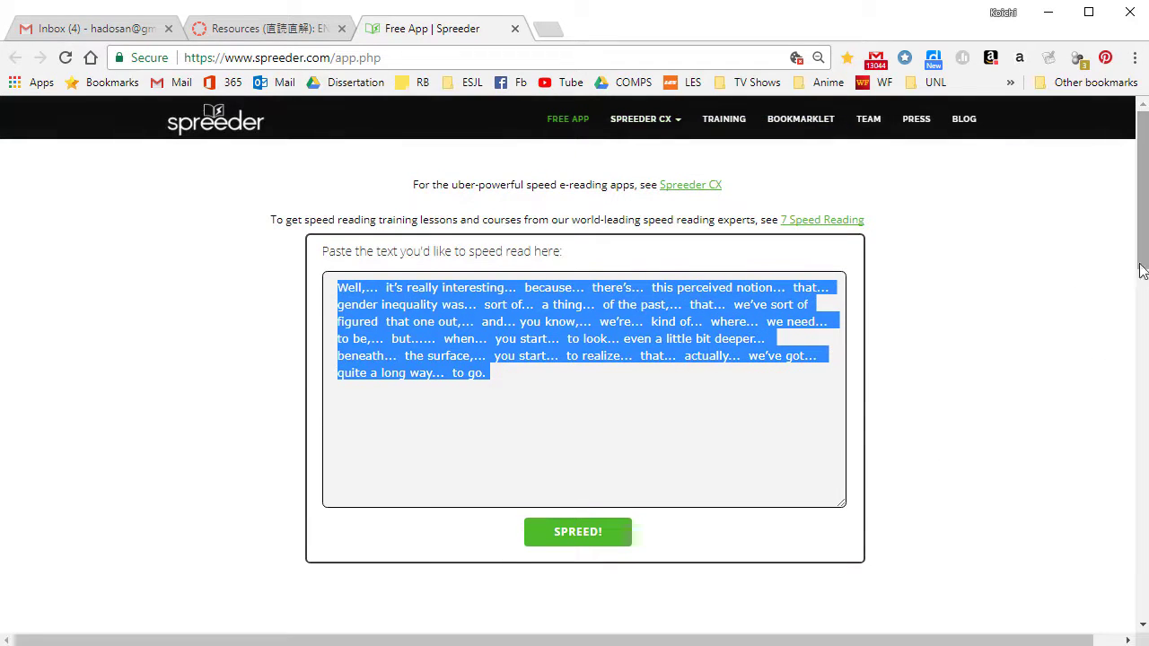
key(alt+Tab)
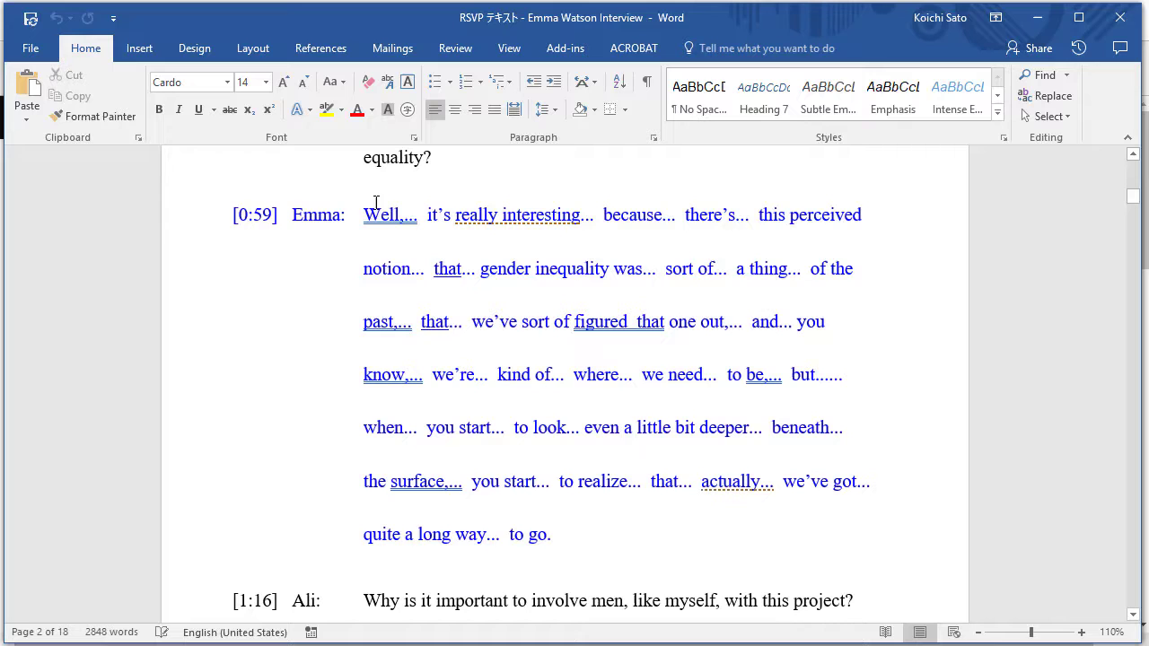
drag(365, 213, 557, 527)
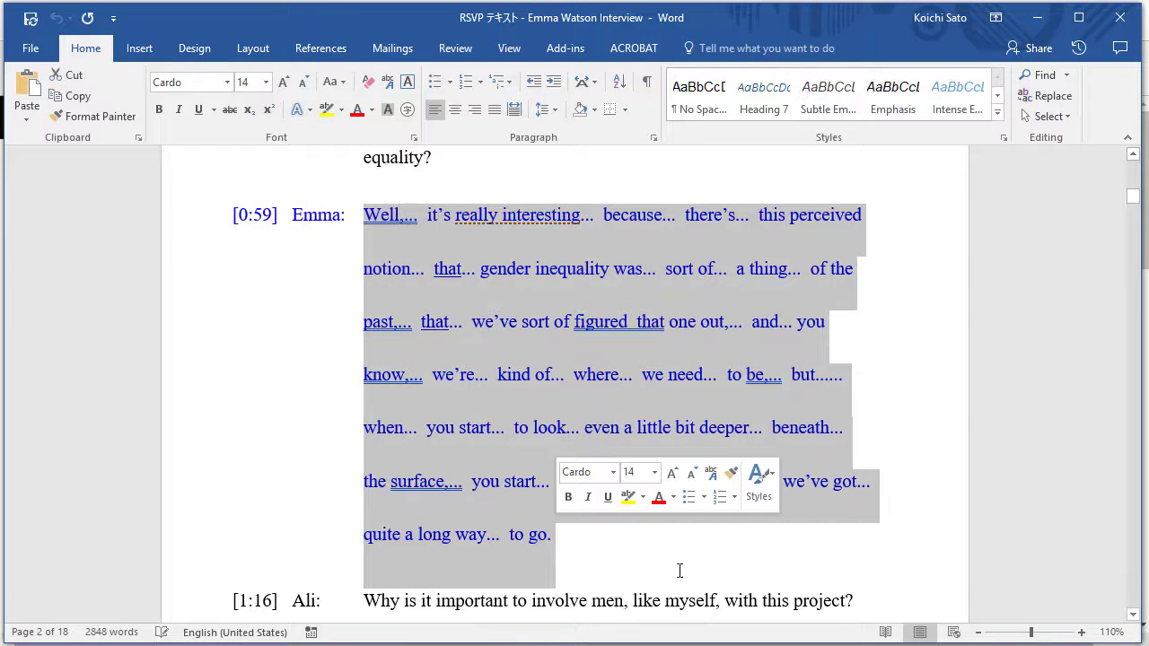
right_click(564, 354)
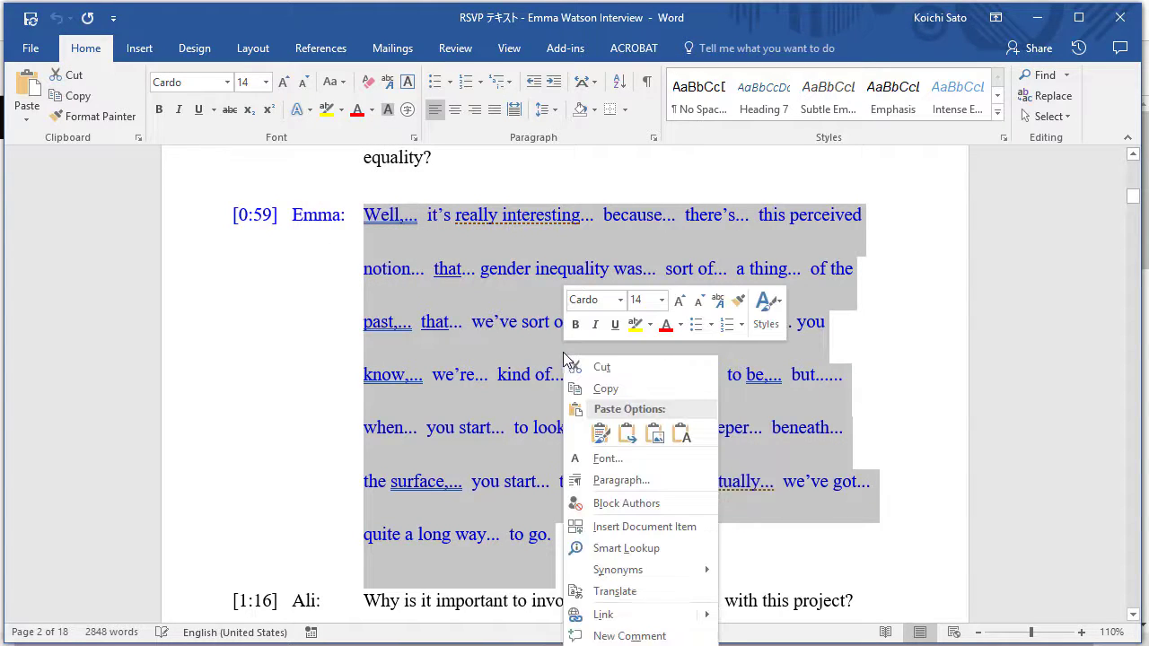
click(606, 389)
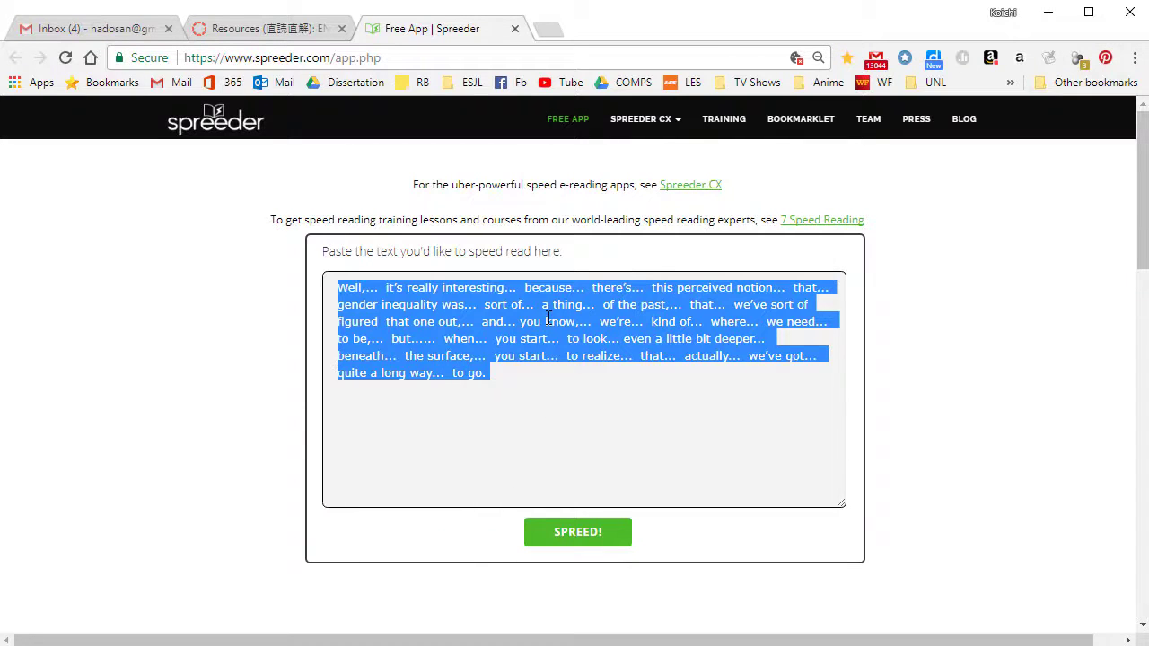
Replace the text in Spreeder's text box with the copied answer and load it into the speed reader.
right_click(551, 320)
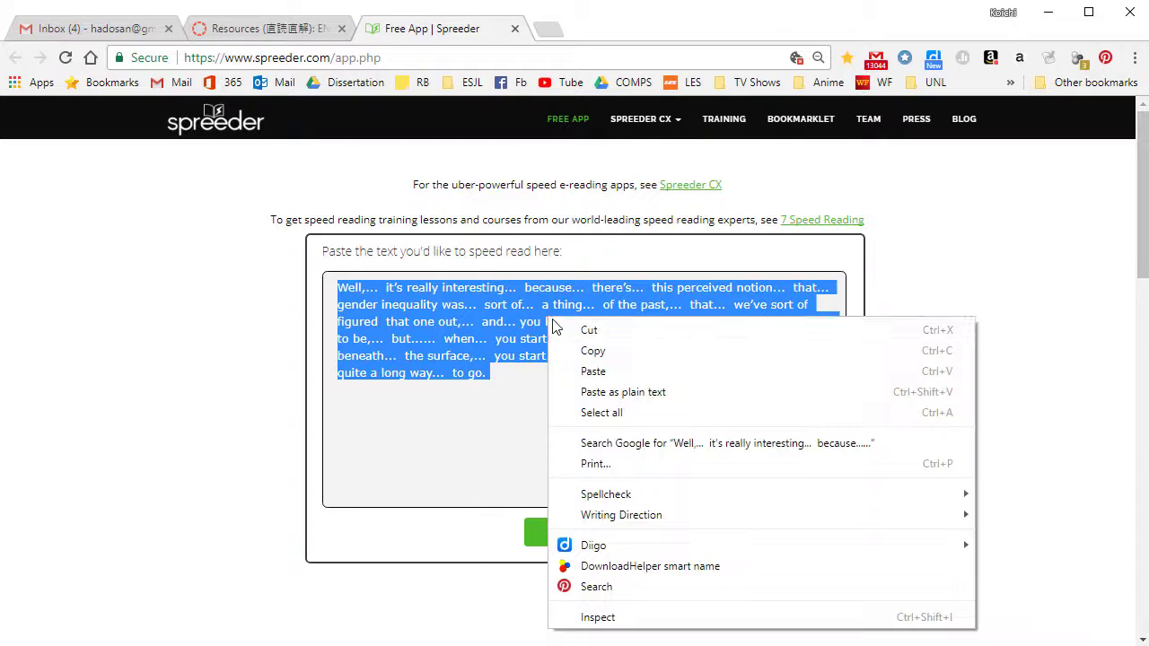
click(615, 371)
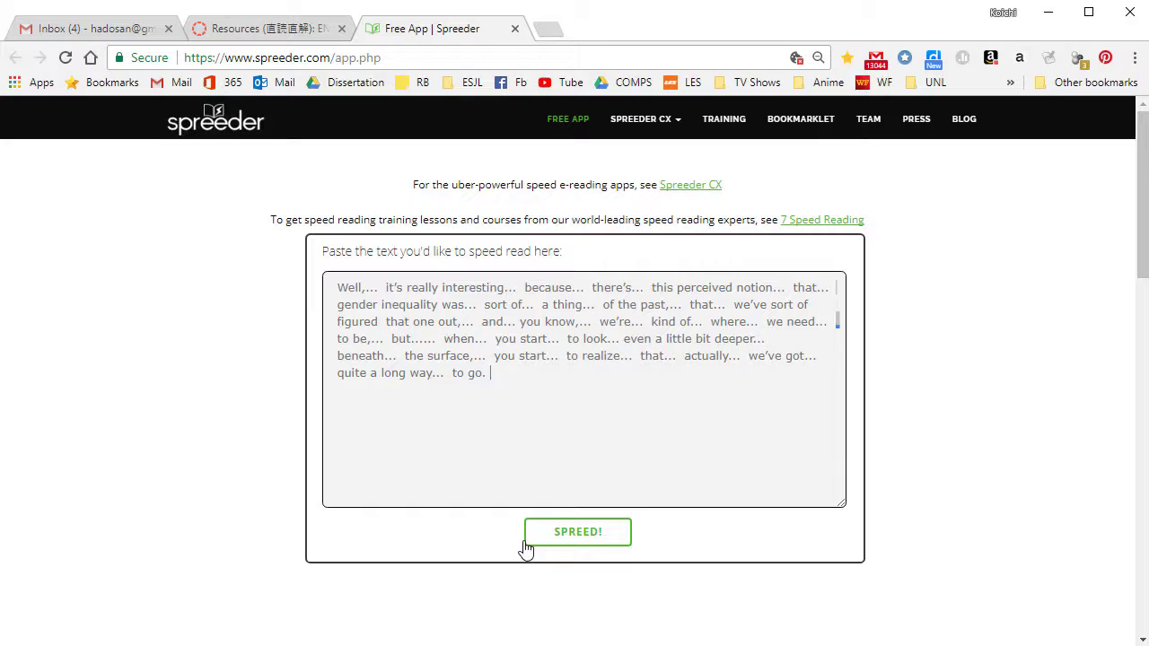
click(585, 537)
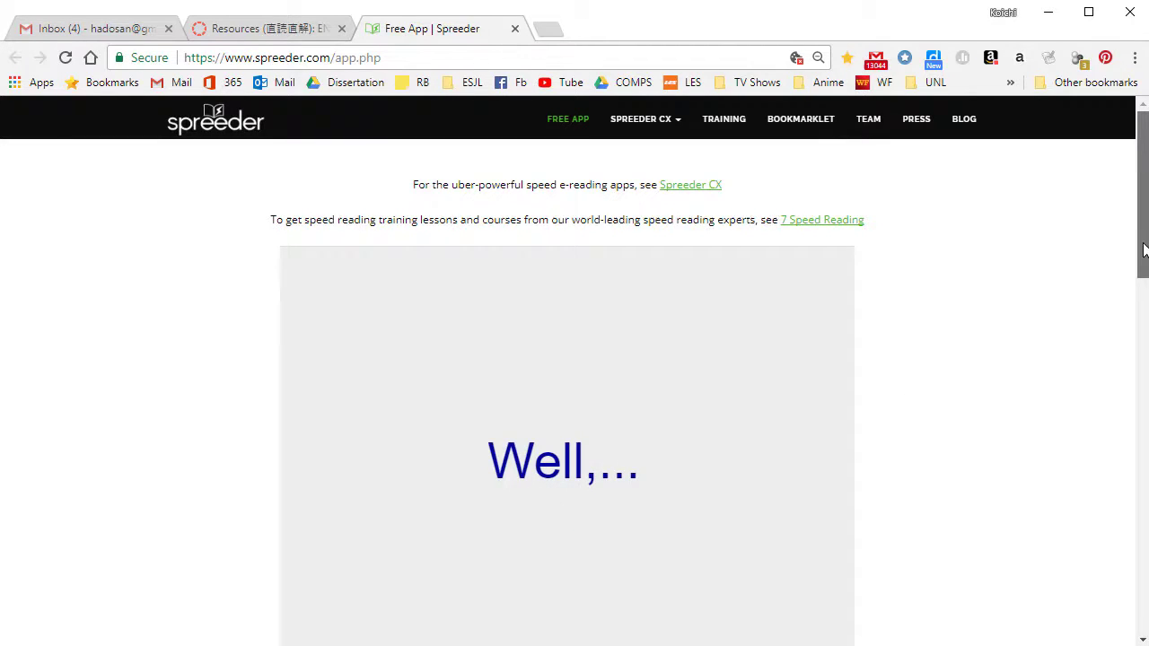
Raise the speed-reading rate to 350 wpm.
drag(1145, 249, 1144, 315)
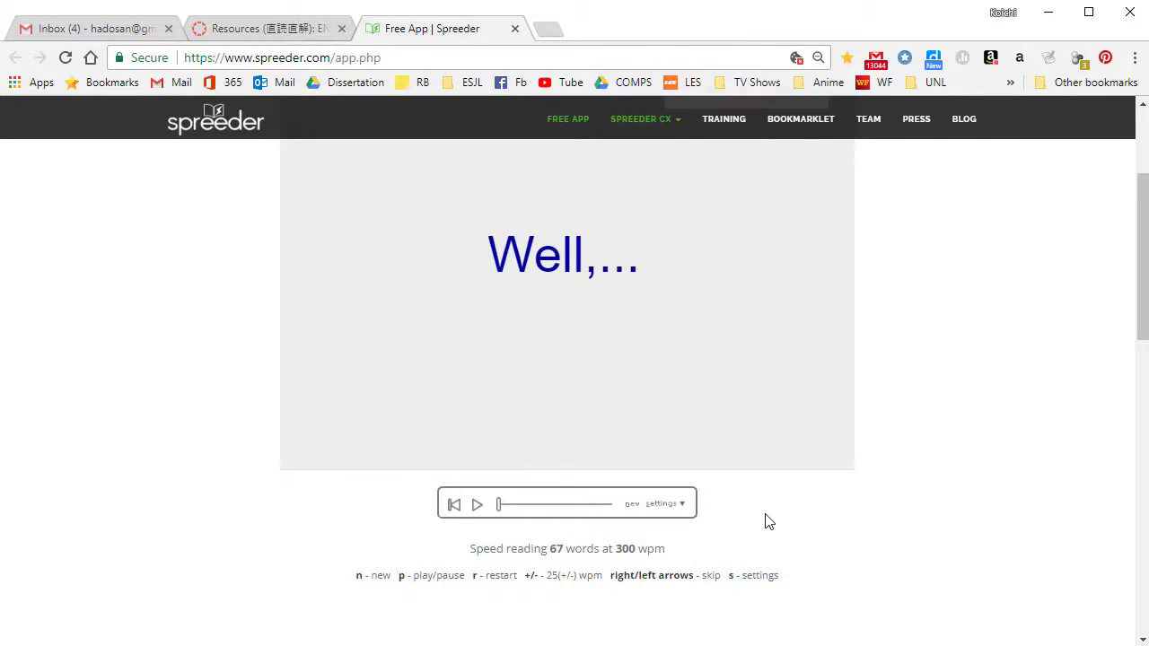
key(ctrl+plus)
key(ctrl+plus)
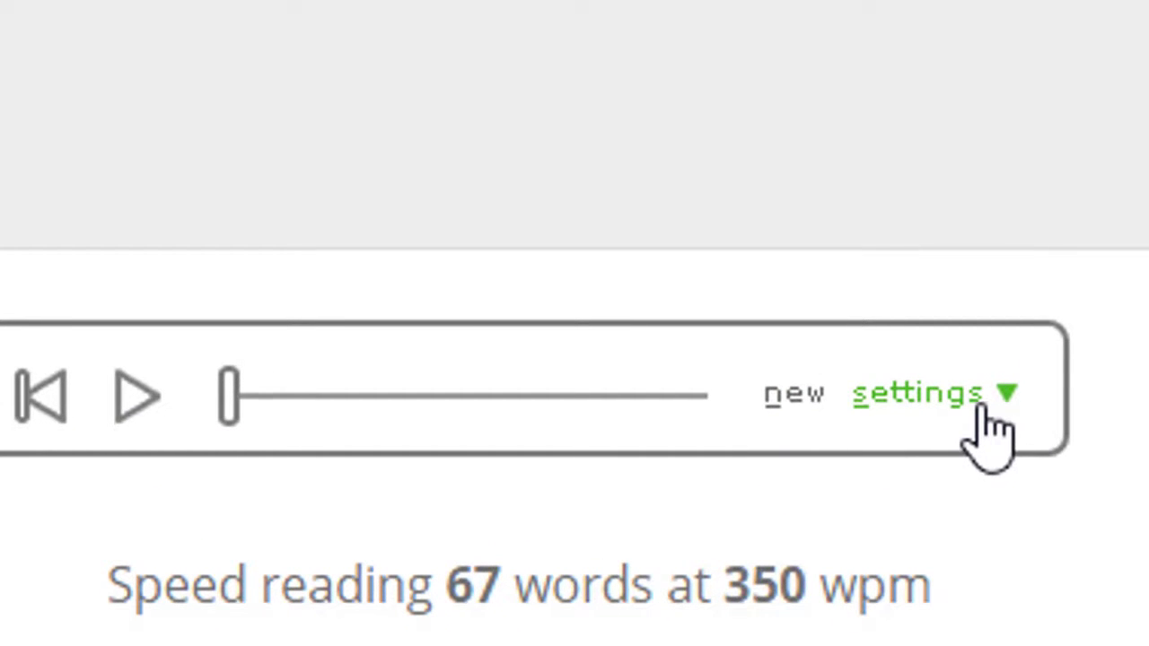
Choose a chunk size of 8 words in the reader's settings.
click(982, 408)
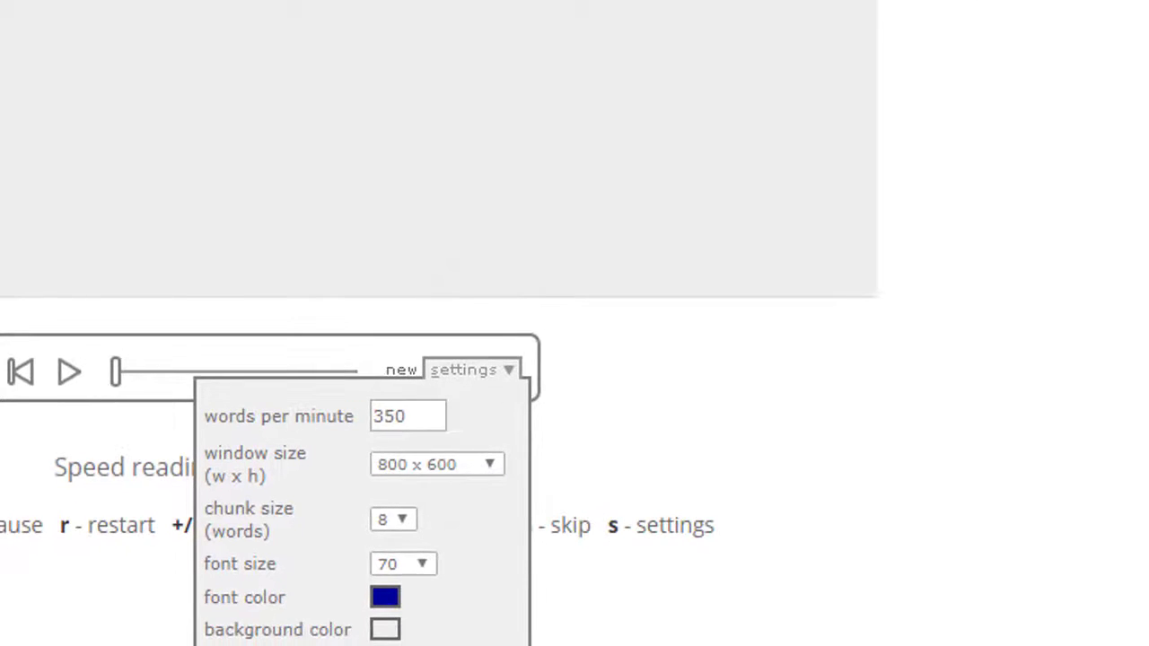
scroll(440, 359, down, 5)
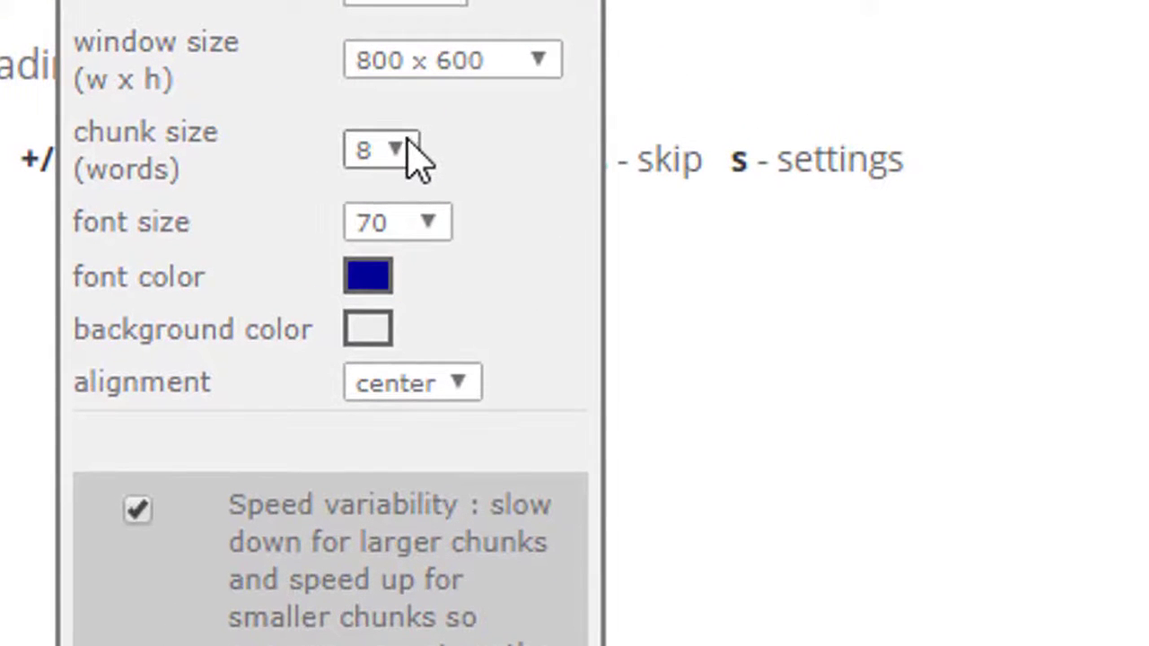
click(406, 154)
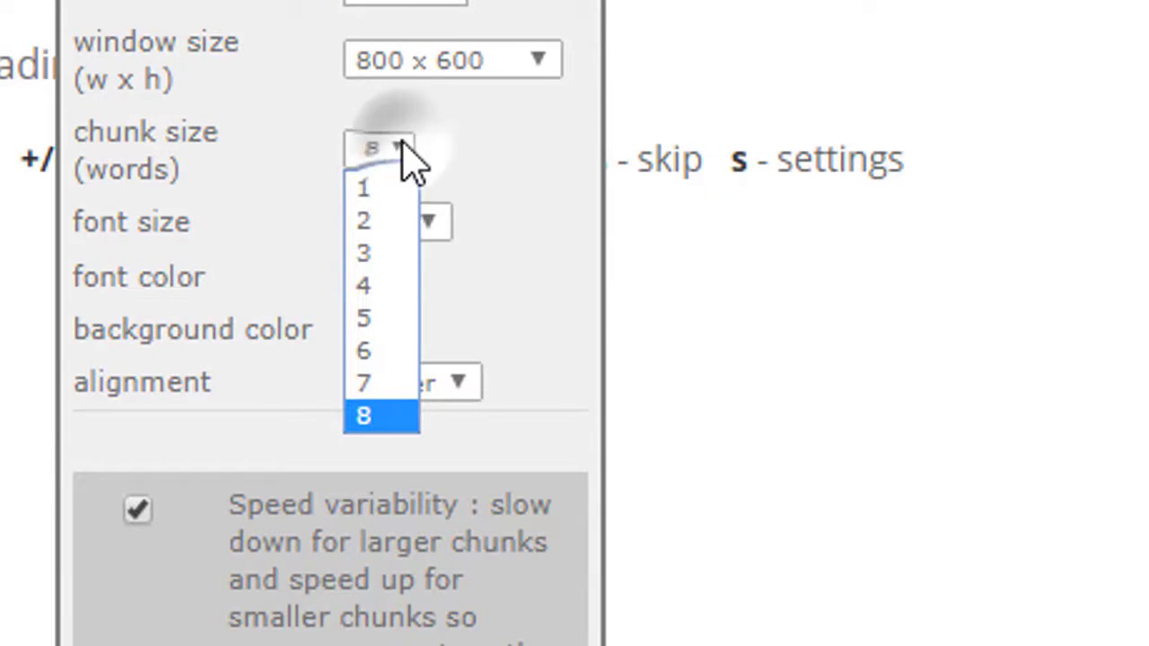
click(406, 440)
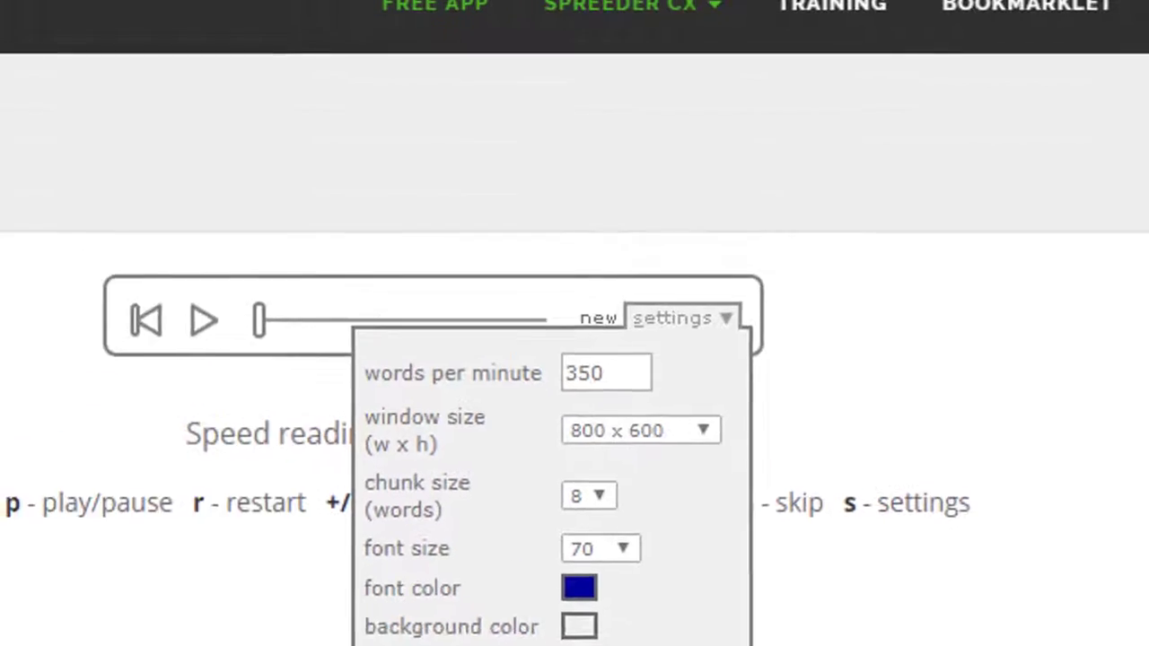
Set the reading speed to 150 words per minute in the reader's settings and save them.
key(p)
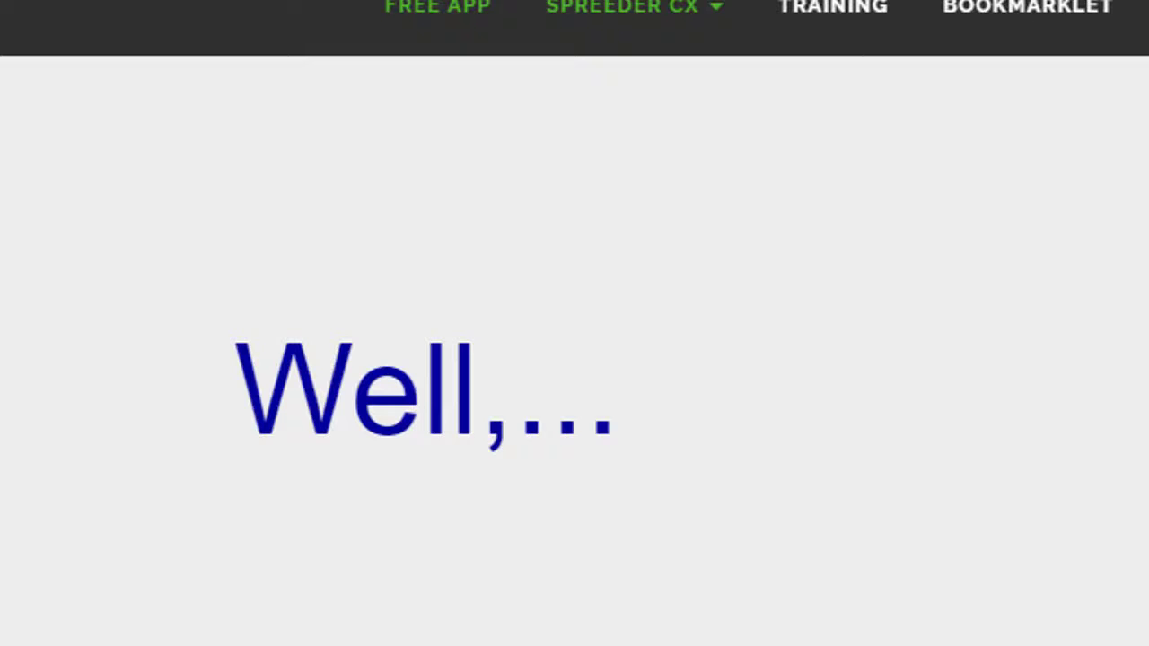
key(s)
scroll(575, 391, down, 3)
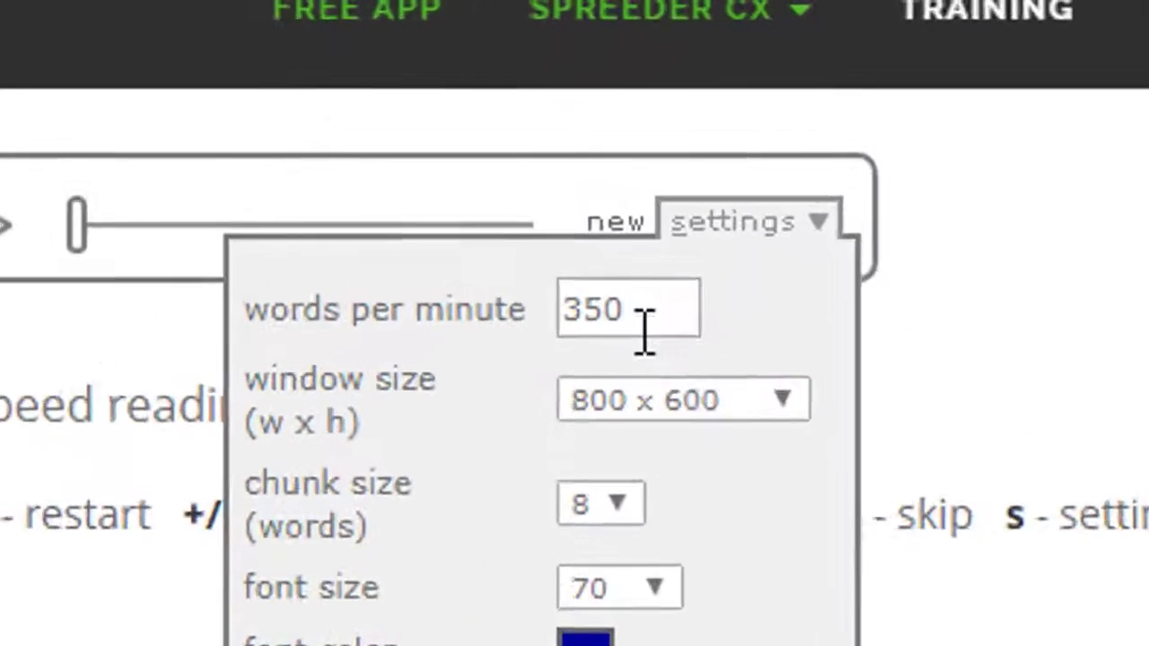
double_click(626, 194)
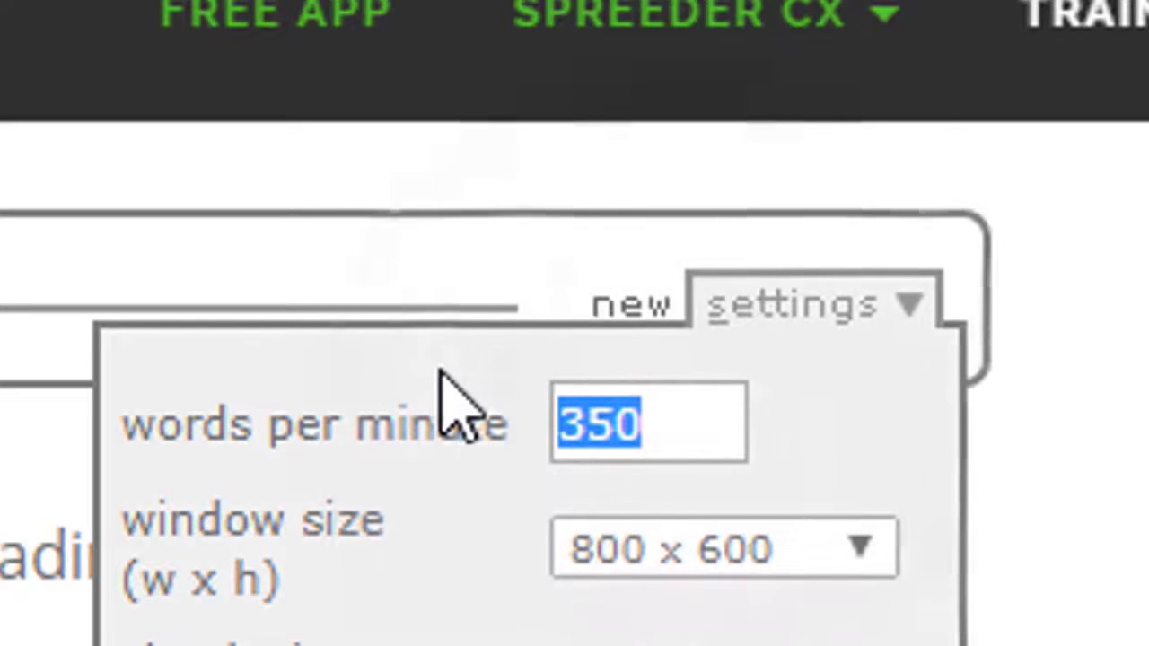
text(150)
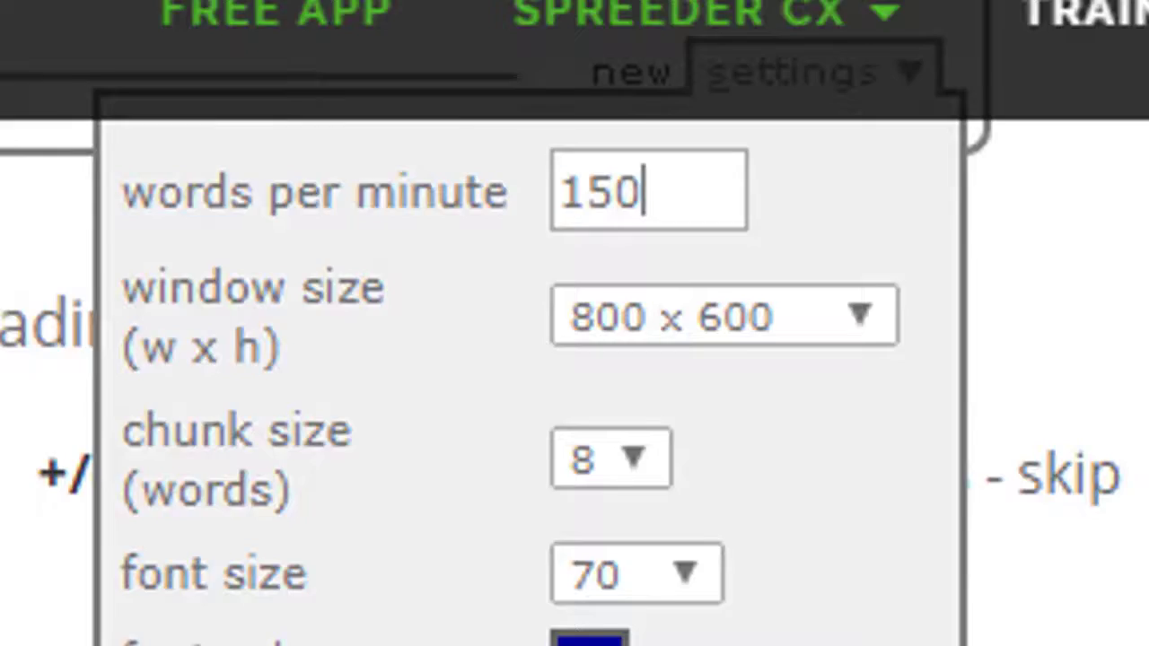
scroll(575, 323, down, 6)
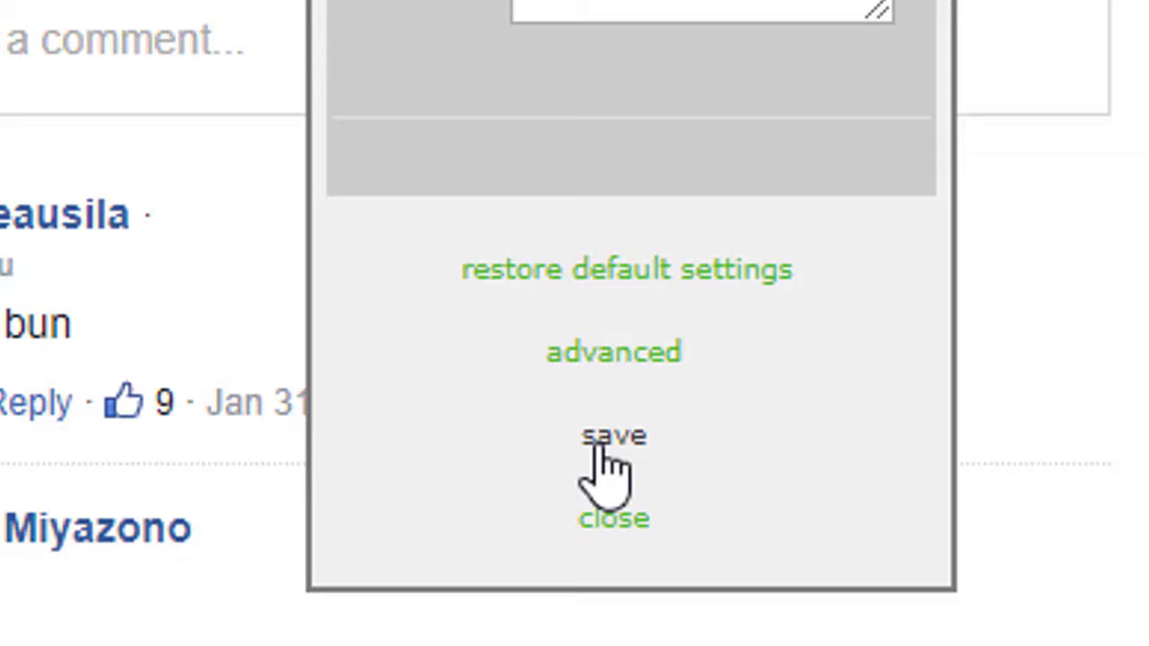
click(599, 447)
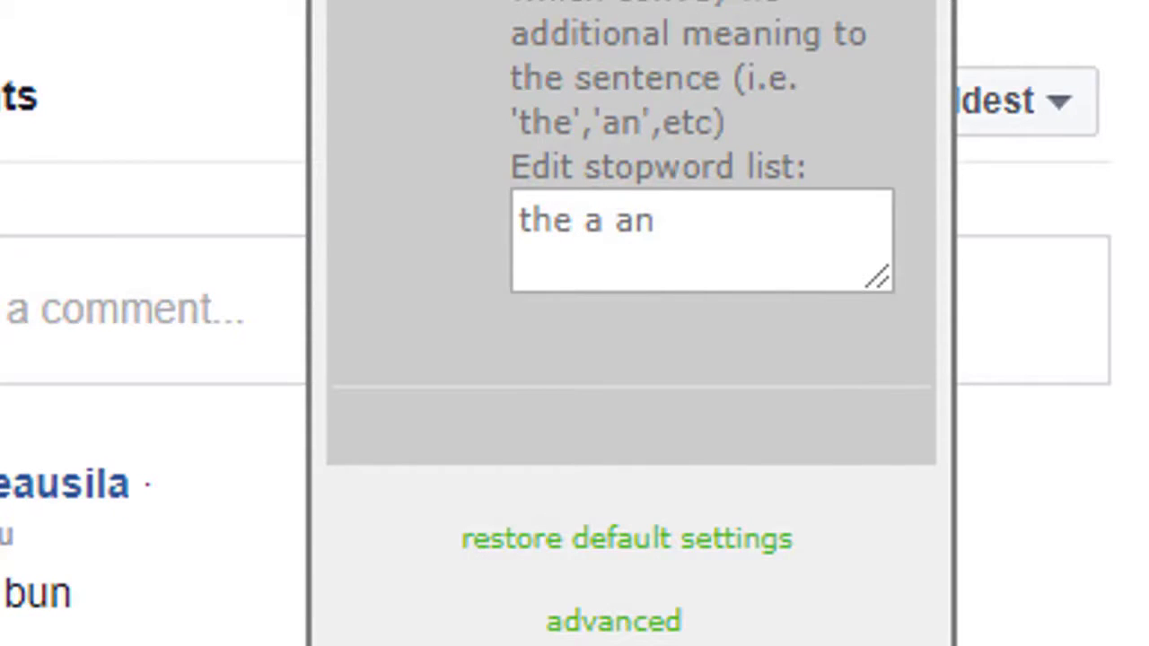
Collapse and expand the advanced settings again to examine the speed variability, new chunk, pause and stopword options.
click(629, 635)
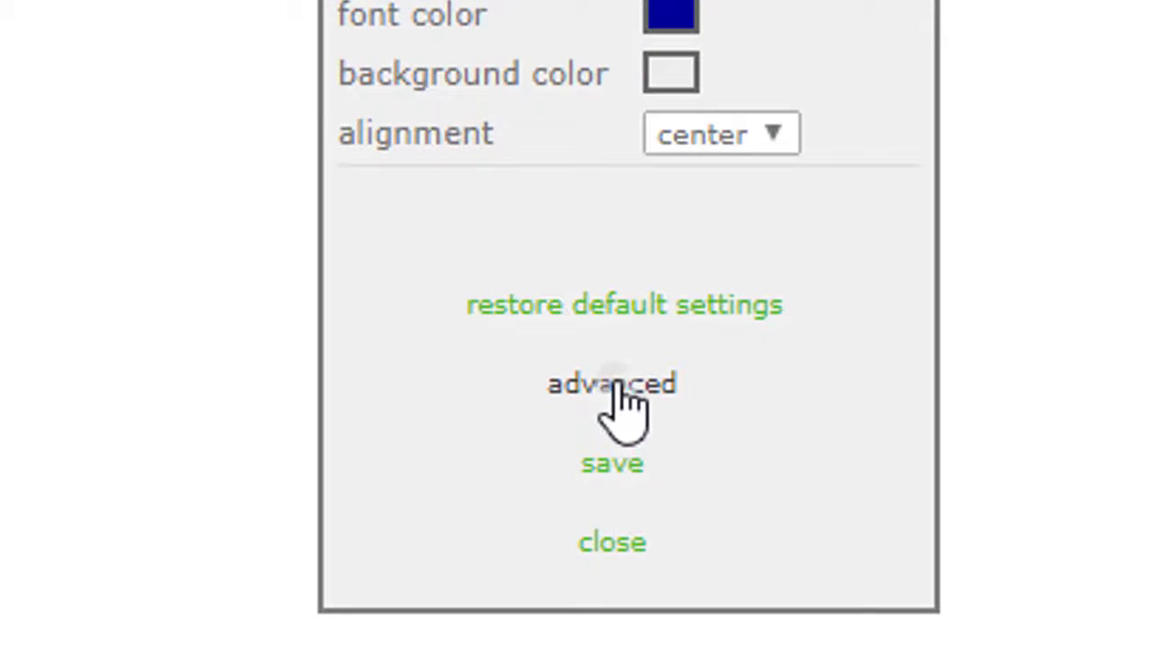
click(614, 388)
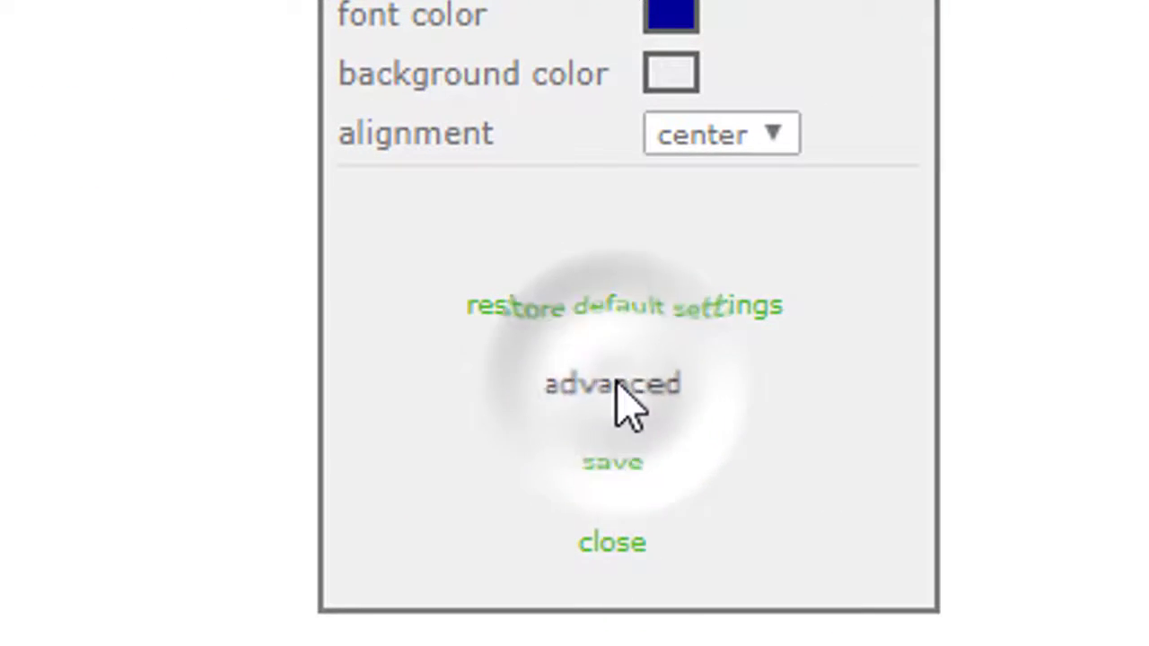
scroll(715, 443, down, 2)
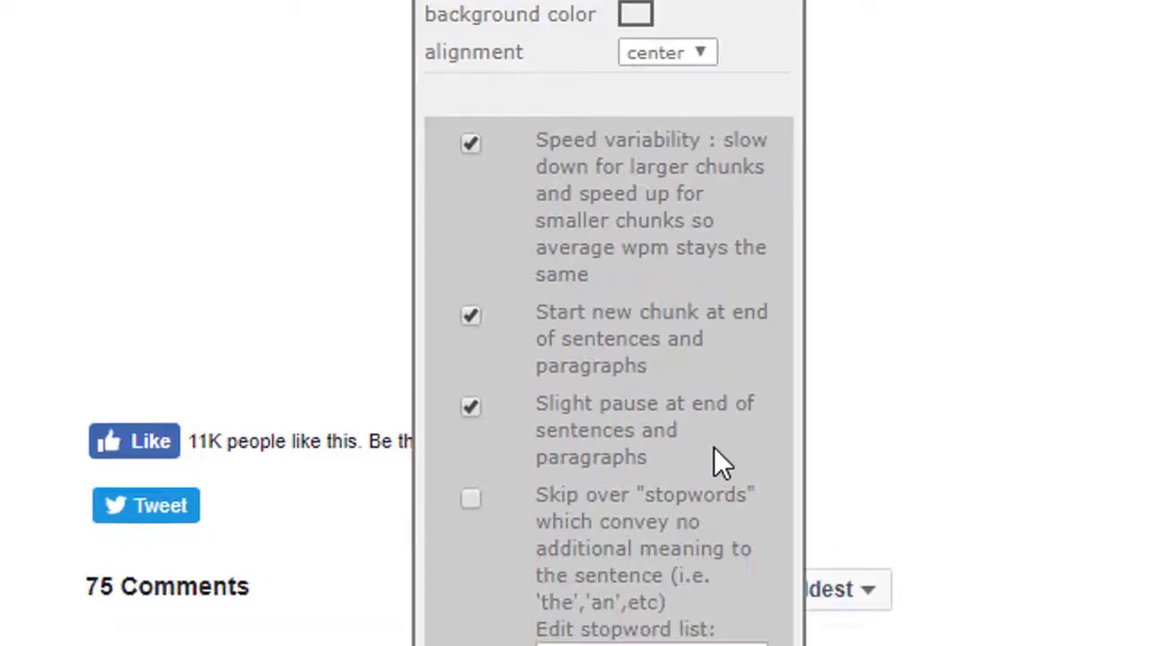
Review the speed variability, new chunk, pause and stopword options and save the reader's settings.
scroll(713, 447, down, 3)
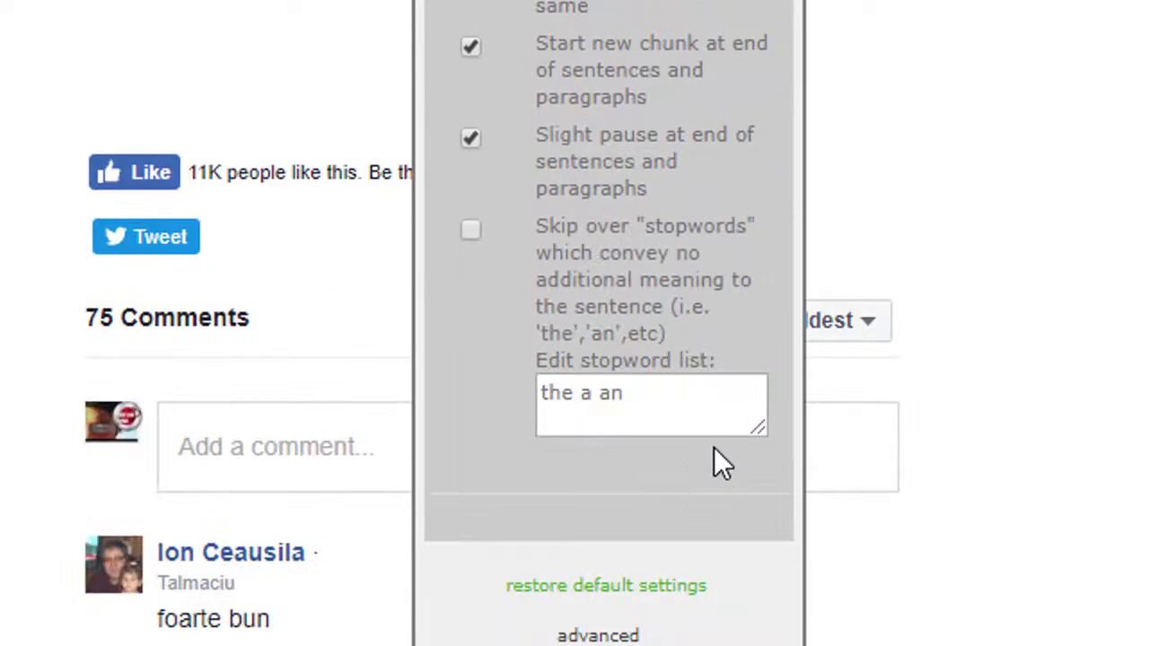
scroll(714, 447, up, 8)
scroll(713, 447, down, 8)
scroll(715, 452, up, 4)
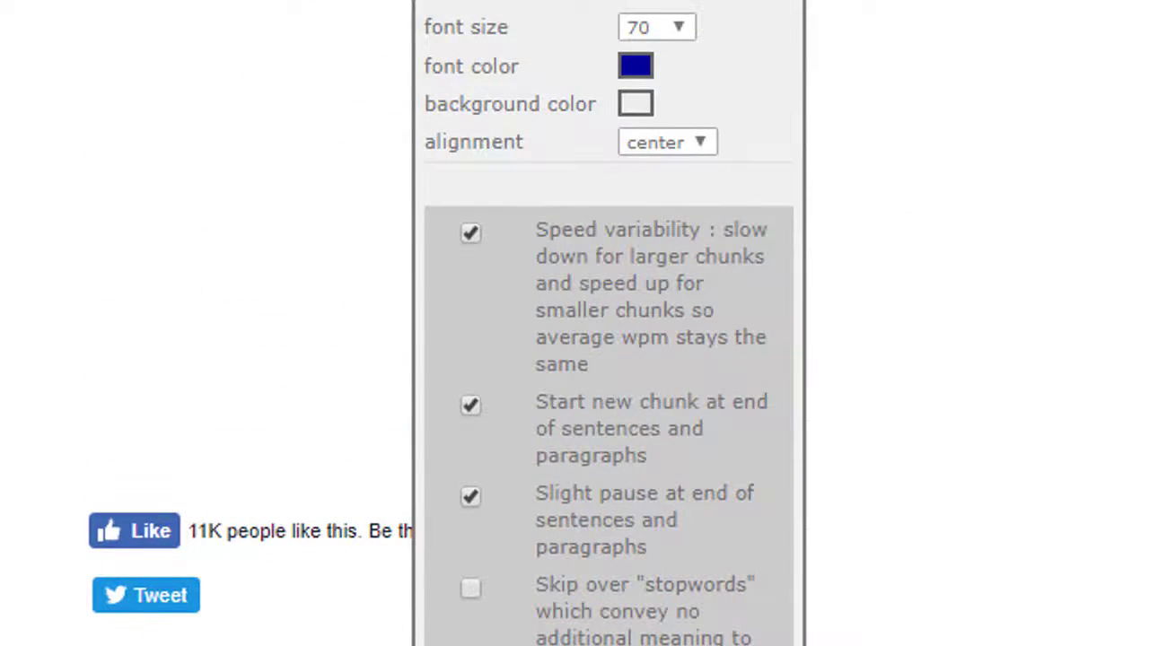
scroll(705, 260, down, 5)
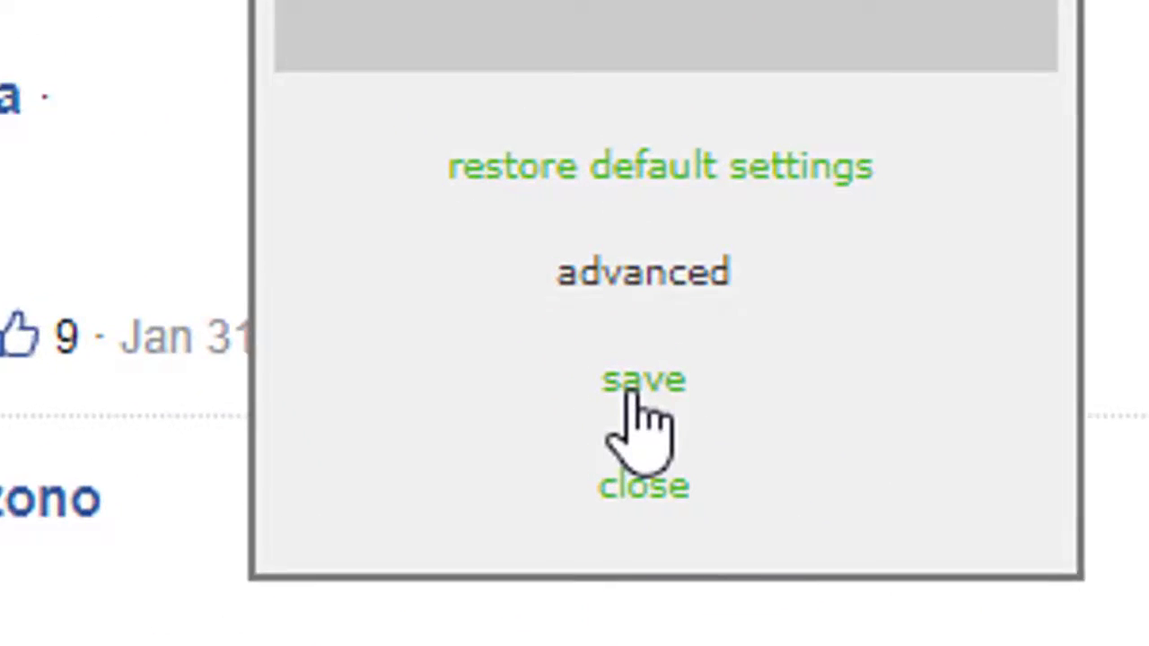
click(607, 338)
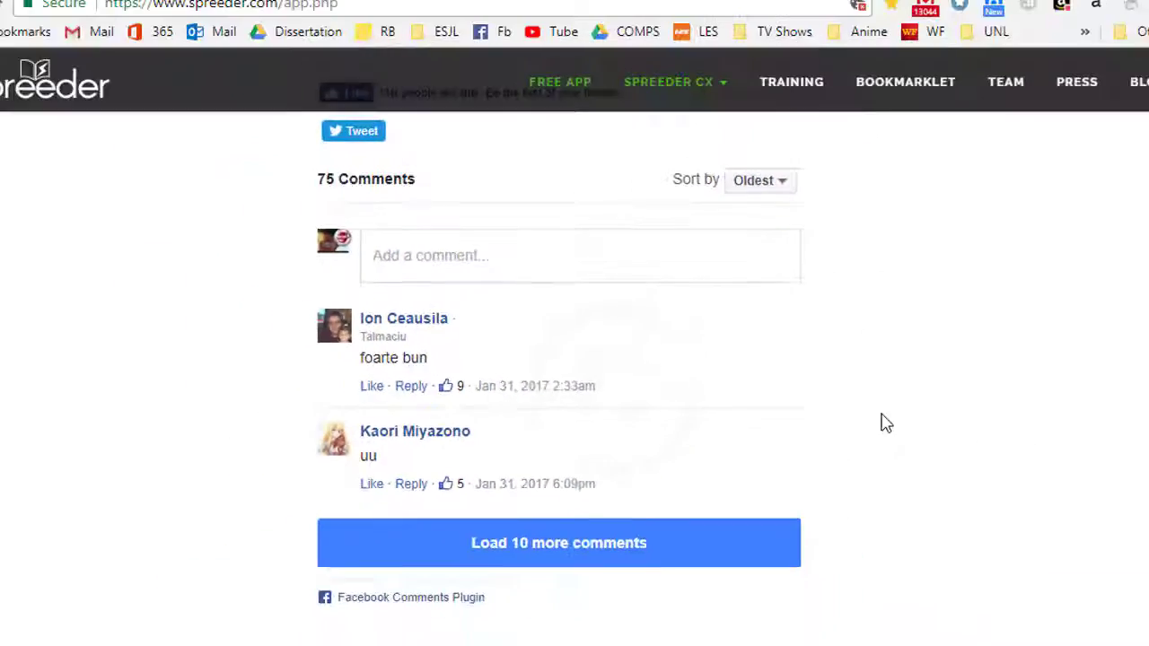
Play the passage in the reader through to its end.
scroll(886, 422, up, 8)
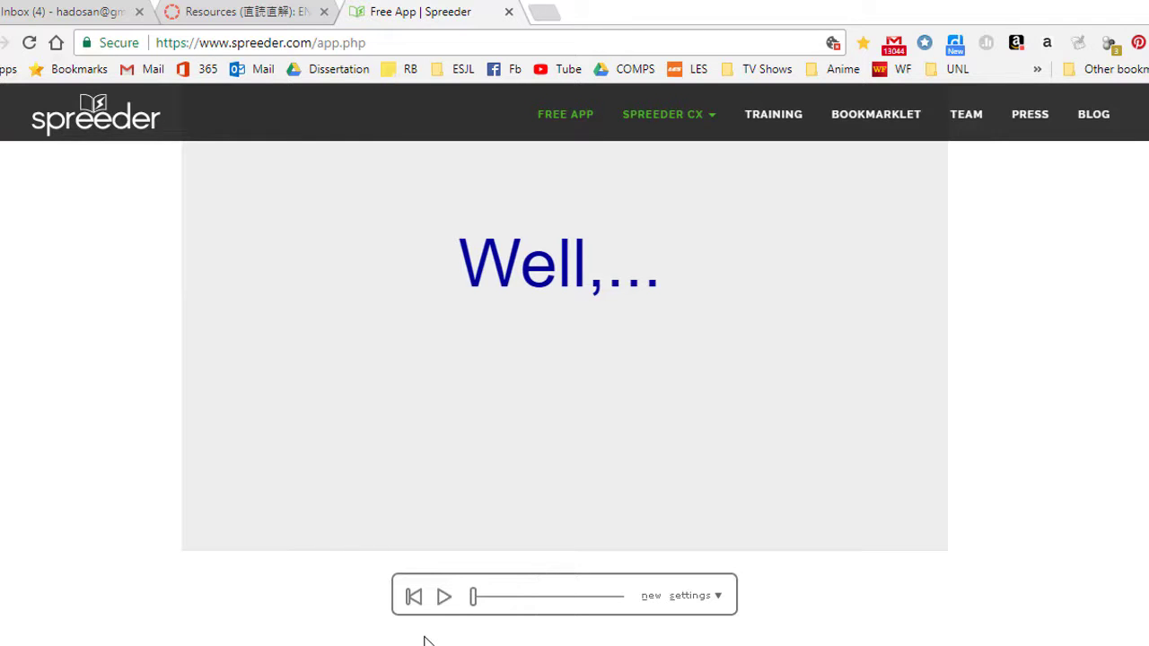
click(443, 598)
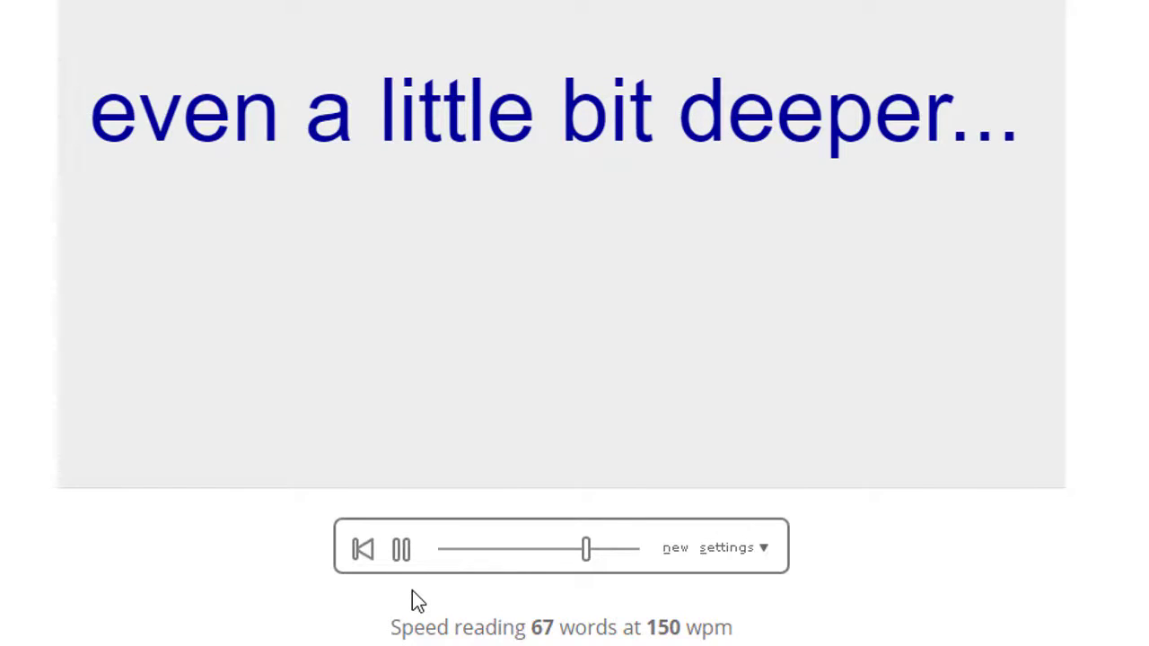
drag(592, 548, 646, 544)
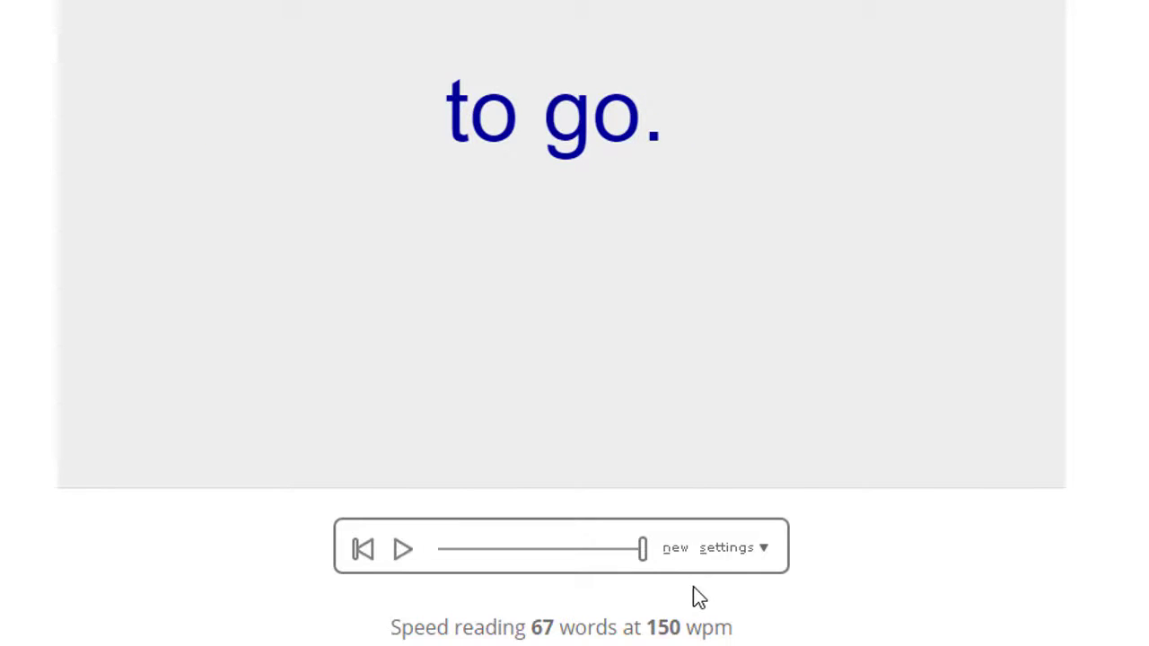
Lower the reading speed to 100 wpm in two 25 wpm decrements without opening the settings.
scroll(724, 605, down, 2)
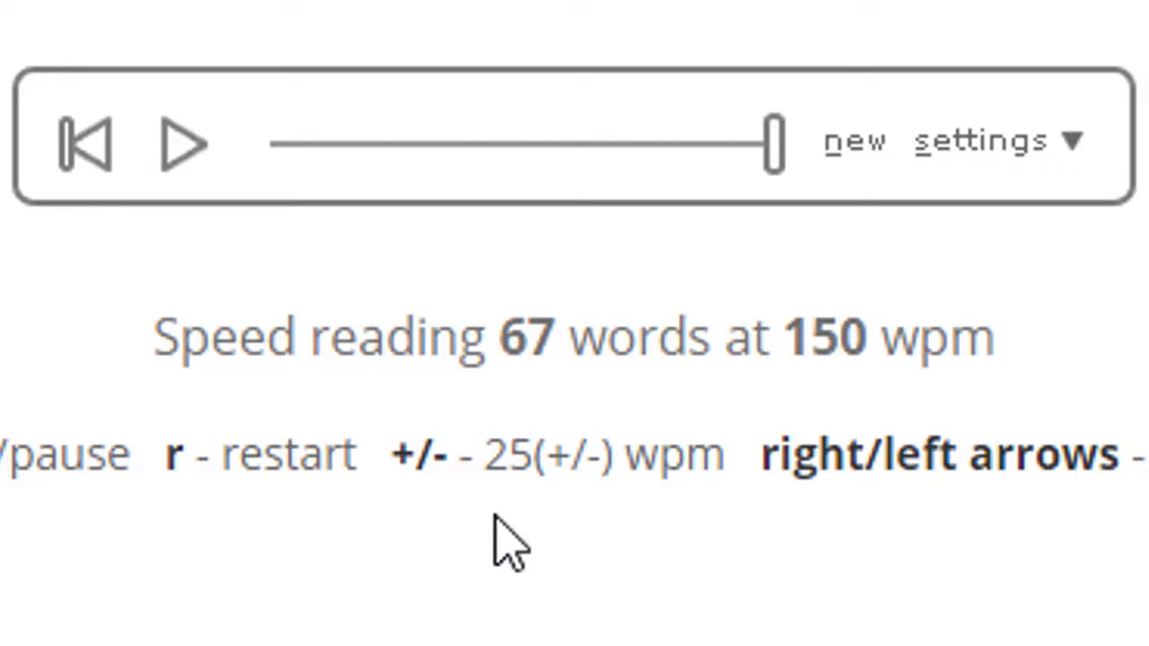
key(minus)
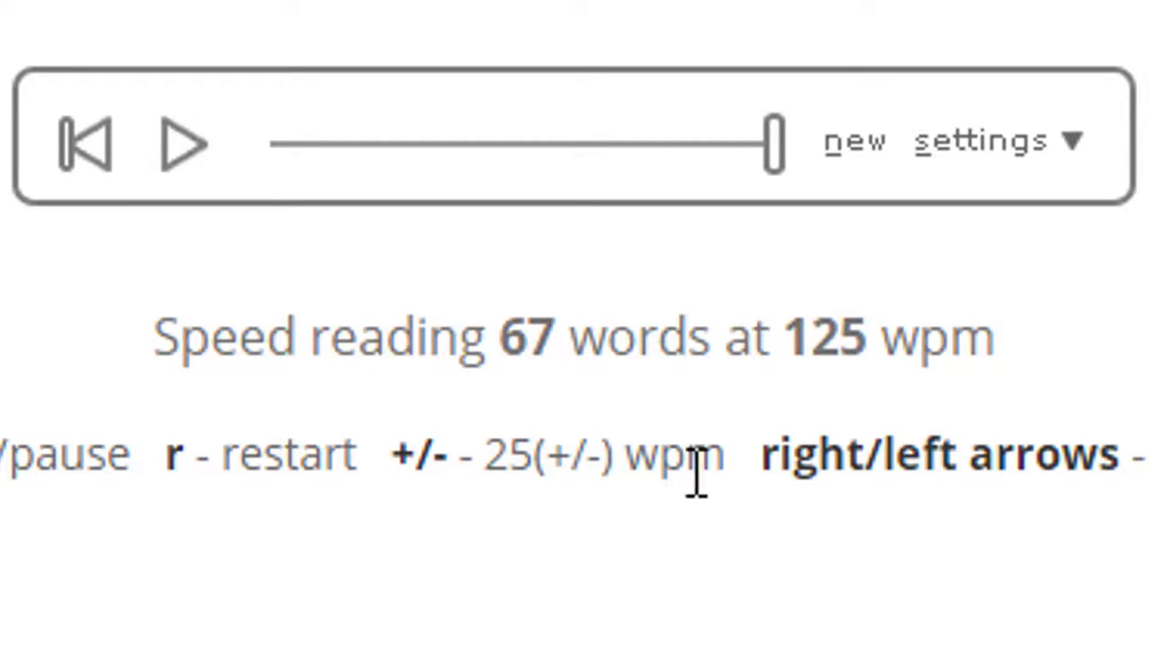
key(minus)
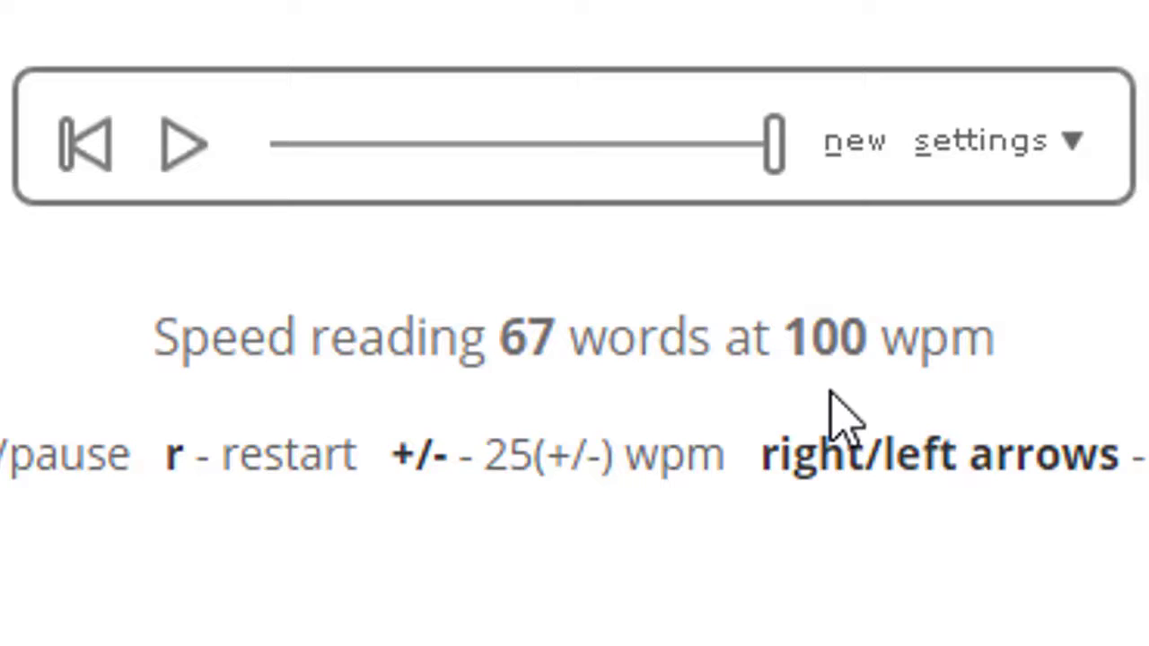
Enter a reading speed of 90 and then 85 words per minute in the reader's settings.
click(995, 156)
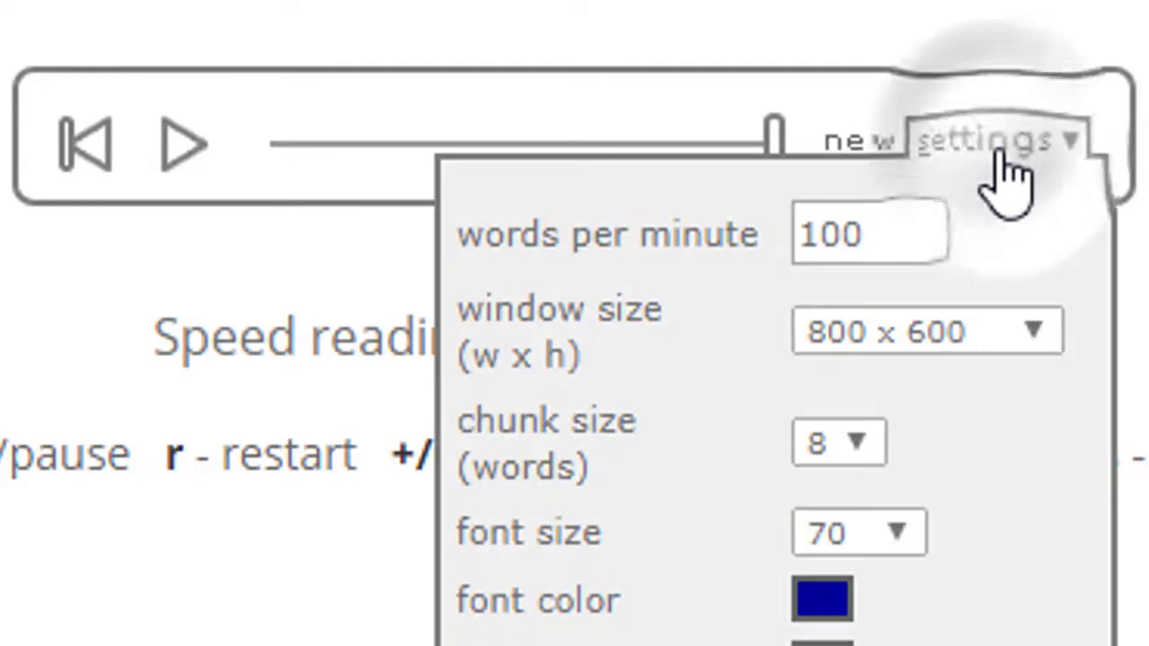
double_click(879, 241)
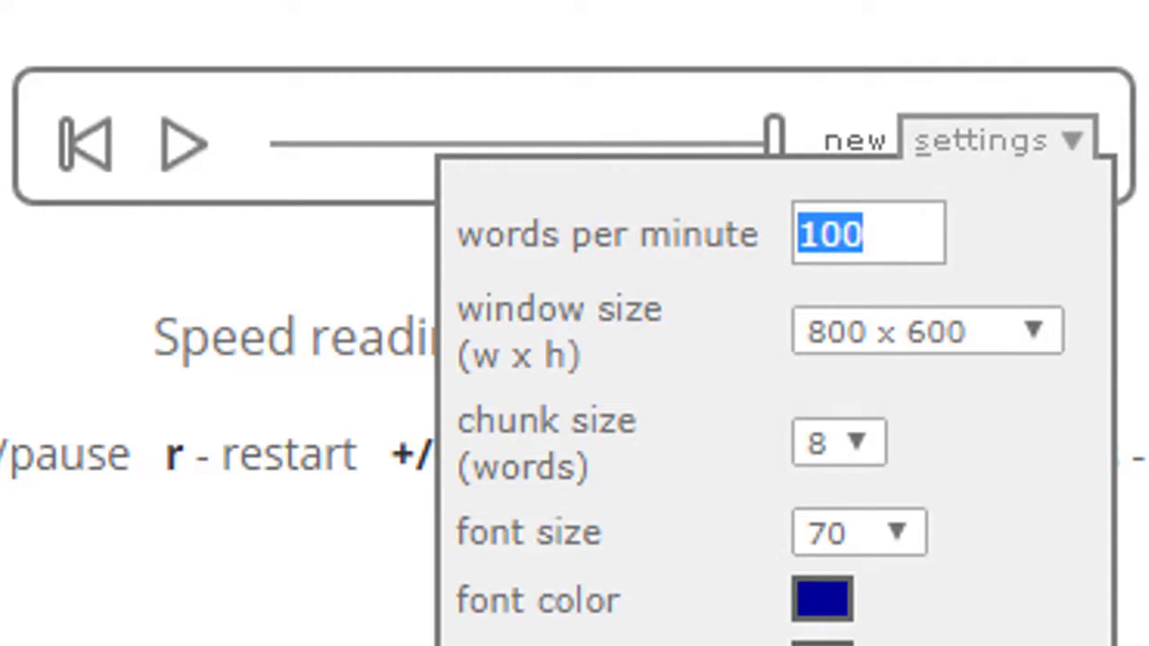
text(90)
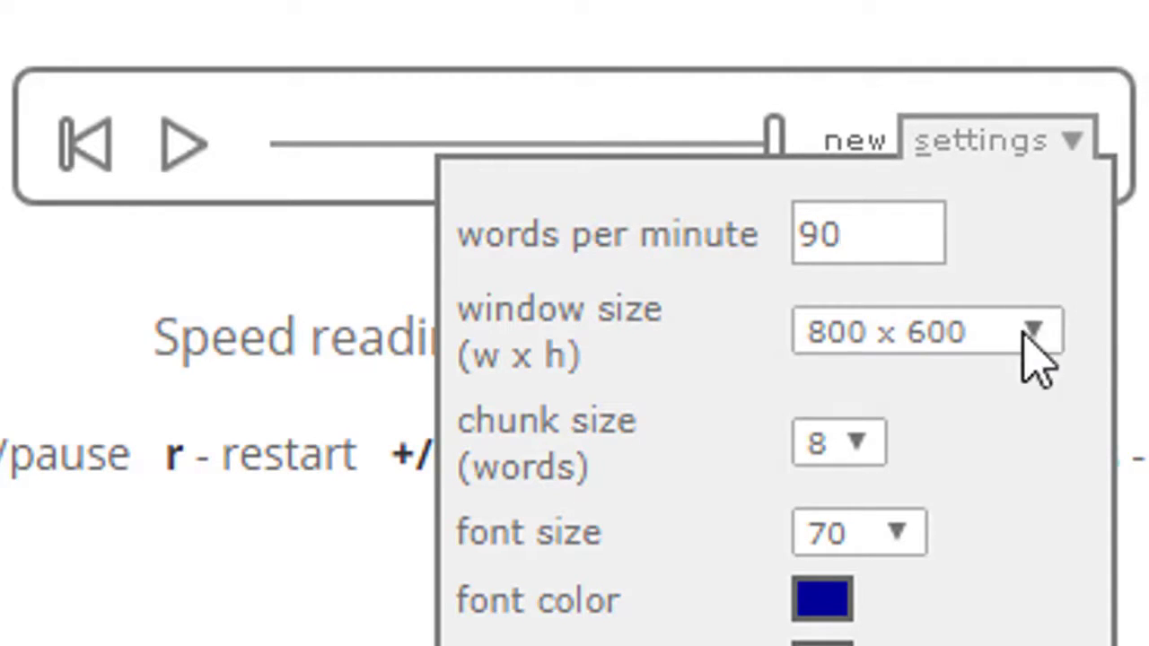
double_click(889, 230)
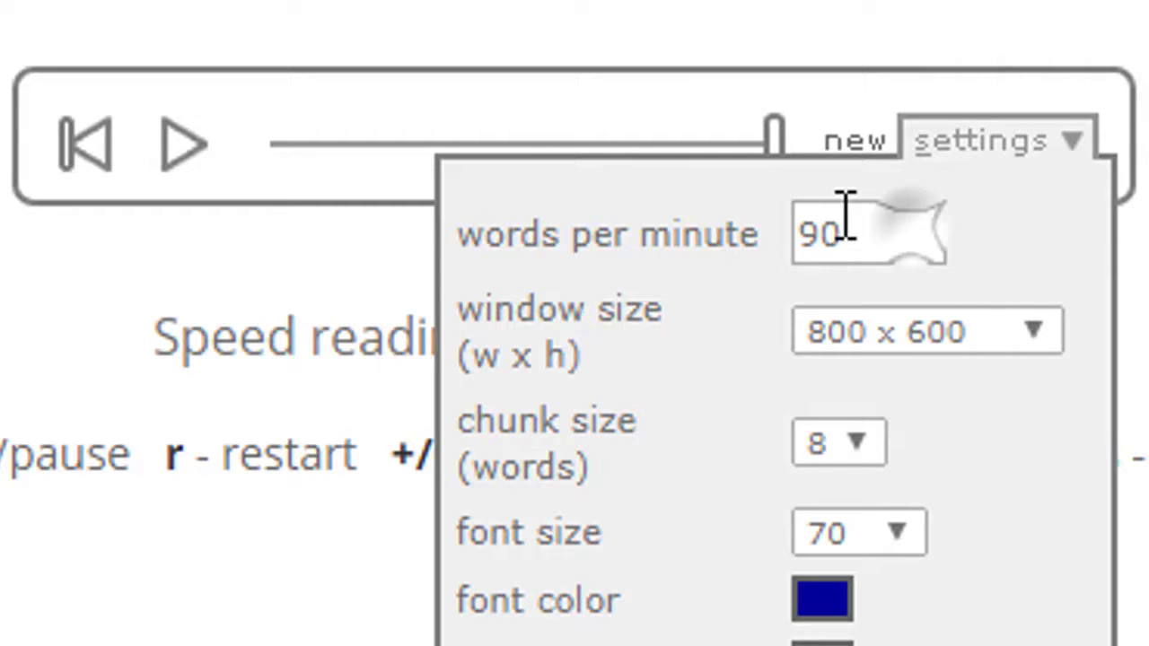
text(85)
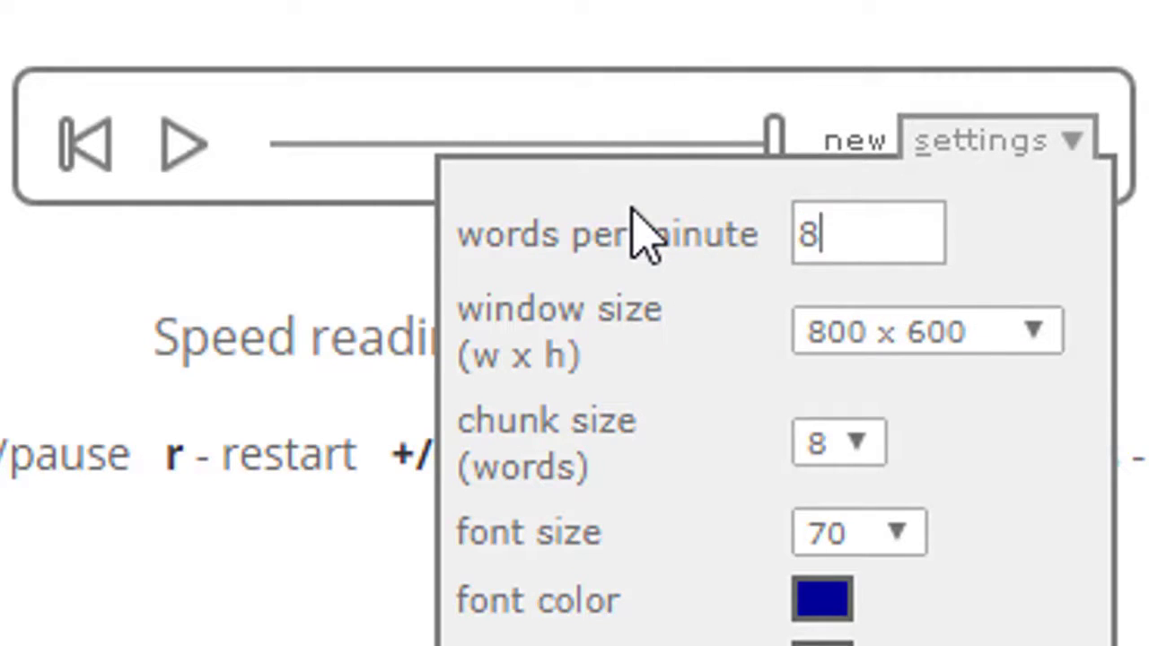
click(1018, 215)
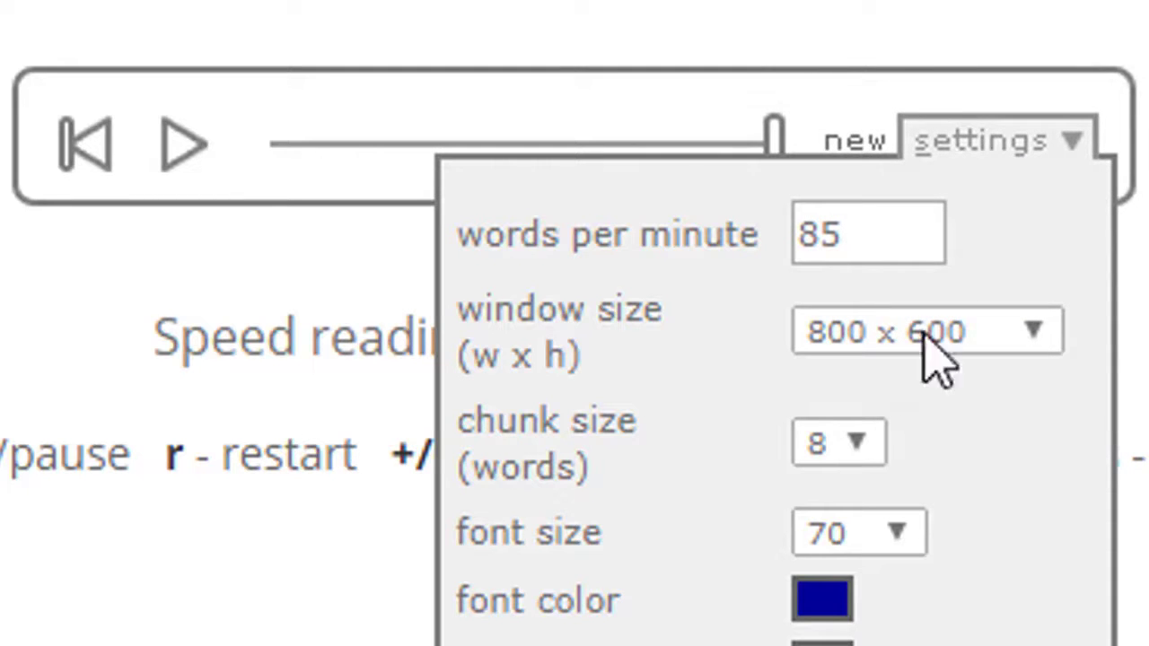
click(823, 257)
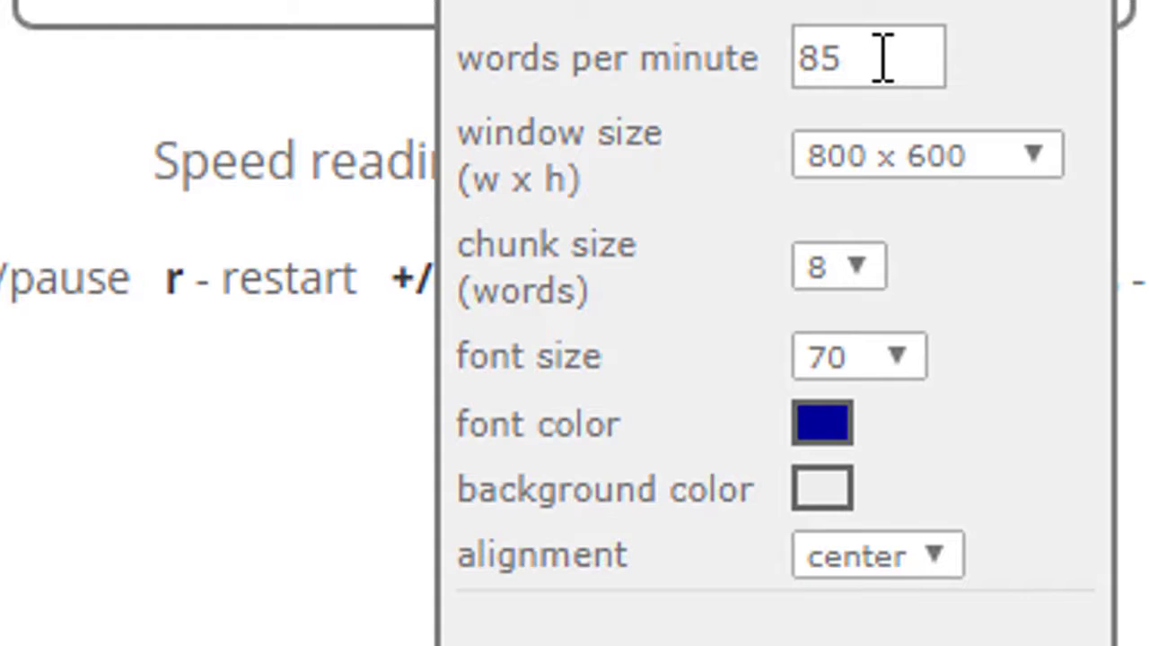
Try a reading speed of 1, replace it with 150 words per minute, and save the reader's settings.
double_click(880, 135)
text(1)
double_click(888, 55)
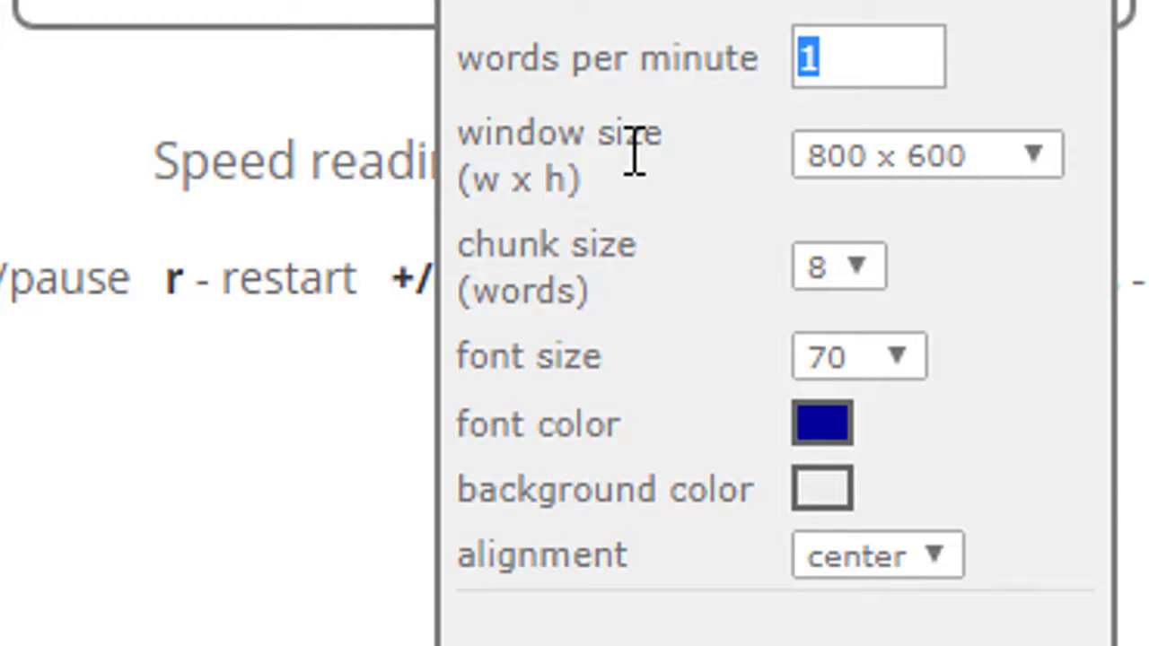
text(150)
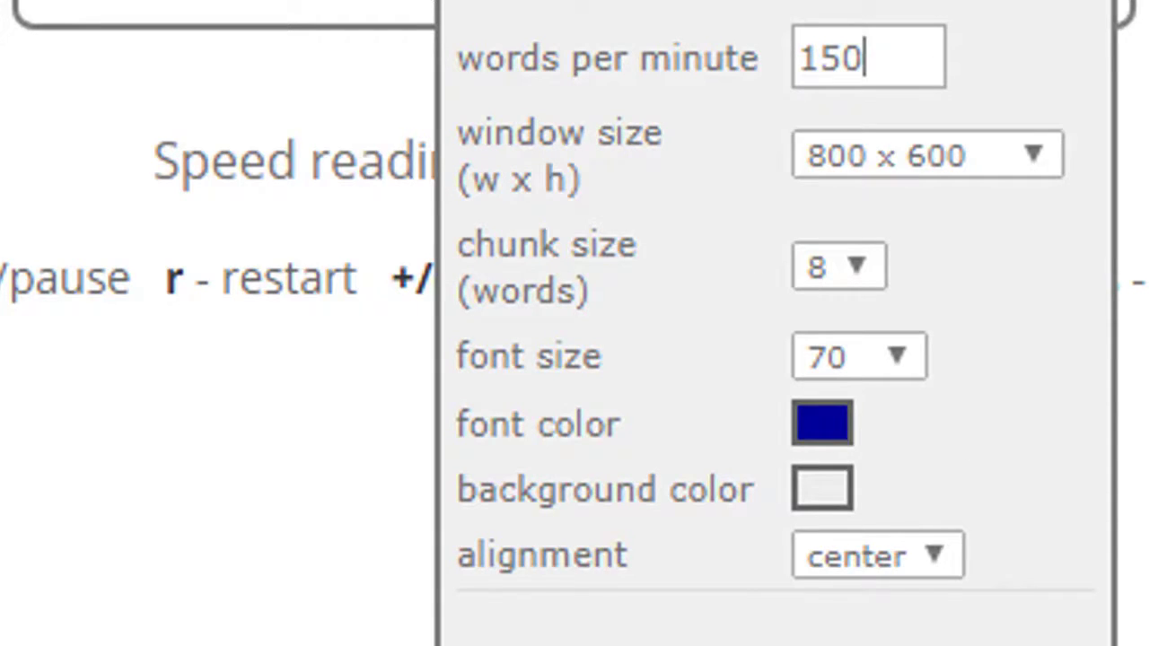
scroll(574, 323, down, 1)
scroll(574, 359, down, 10)
scroll(559, 512, up, 1)
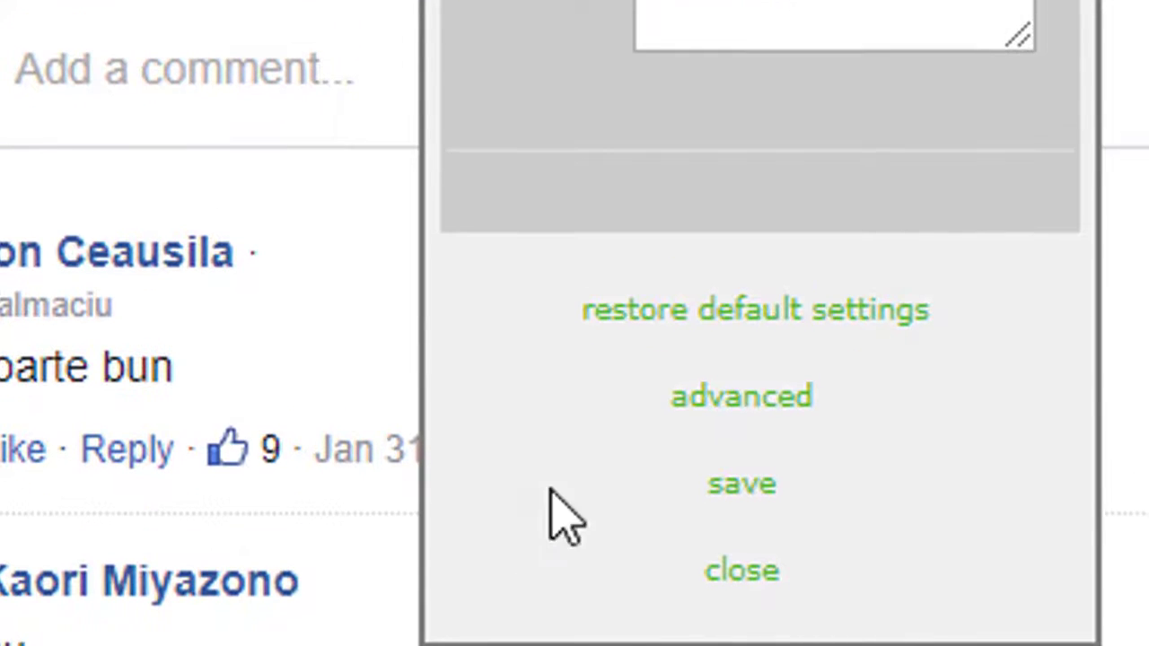
click(741, 492)
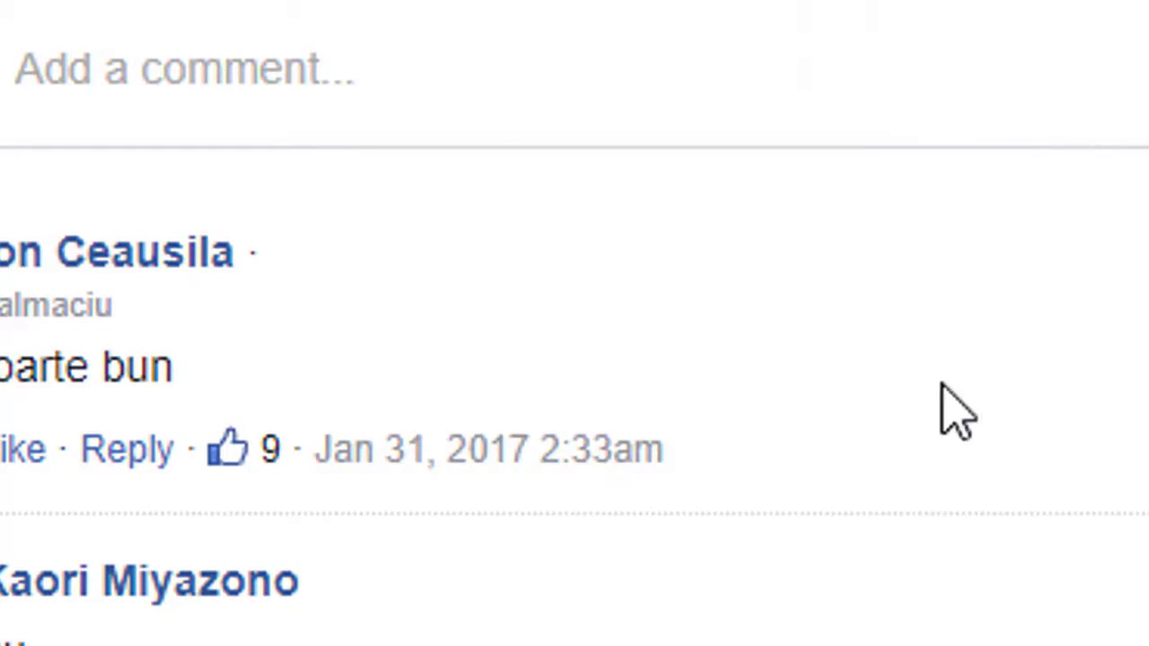
Restart the passage, play and pause it twice, and return it to its beginning.
scroll(954, 410, up, 10)
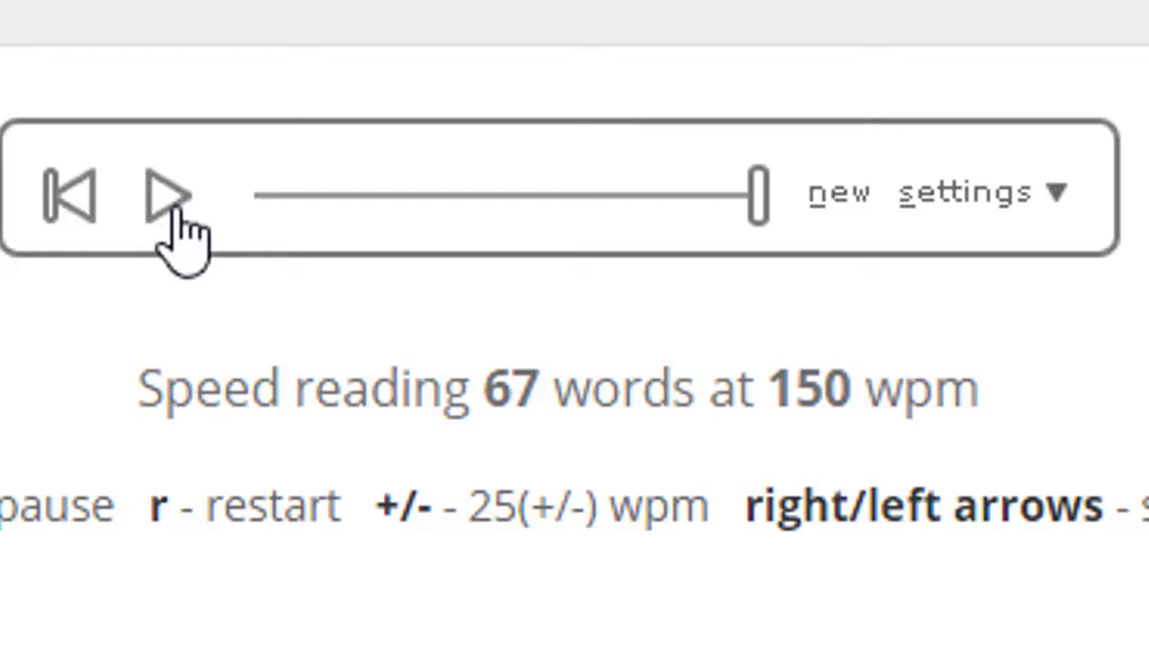
click(72, 211)
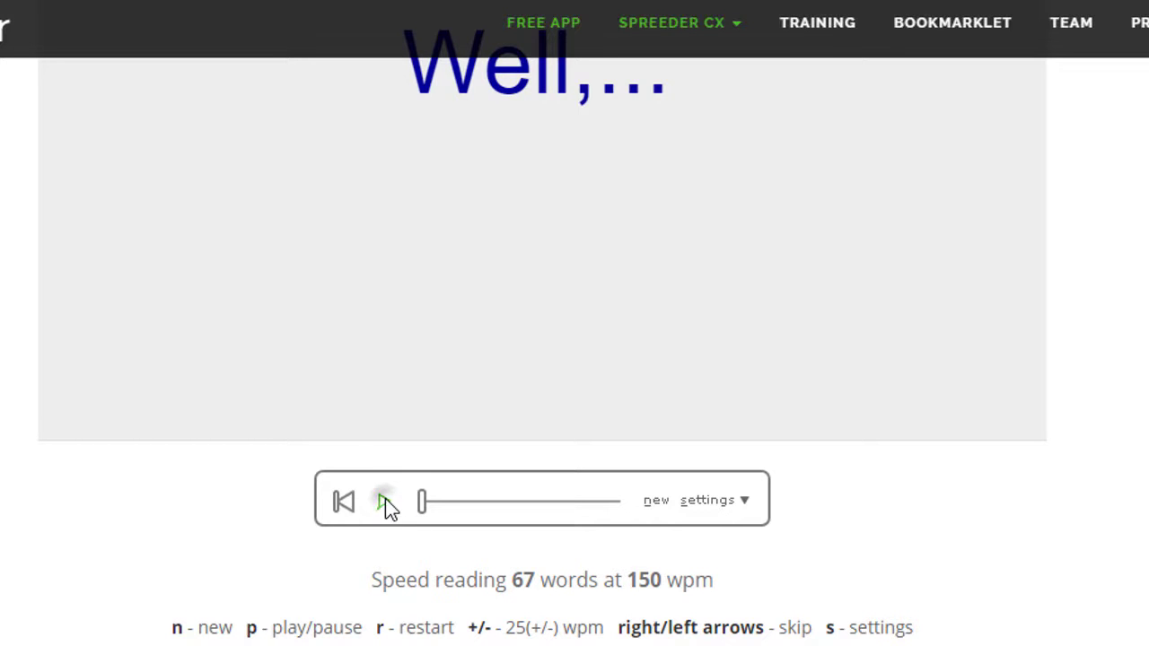
click(385, 501)
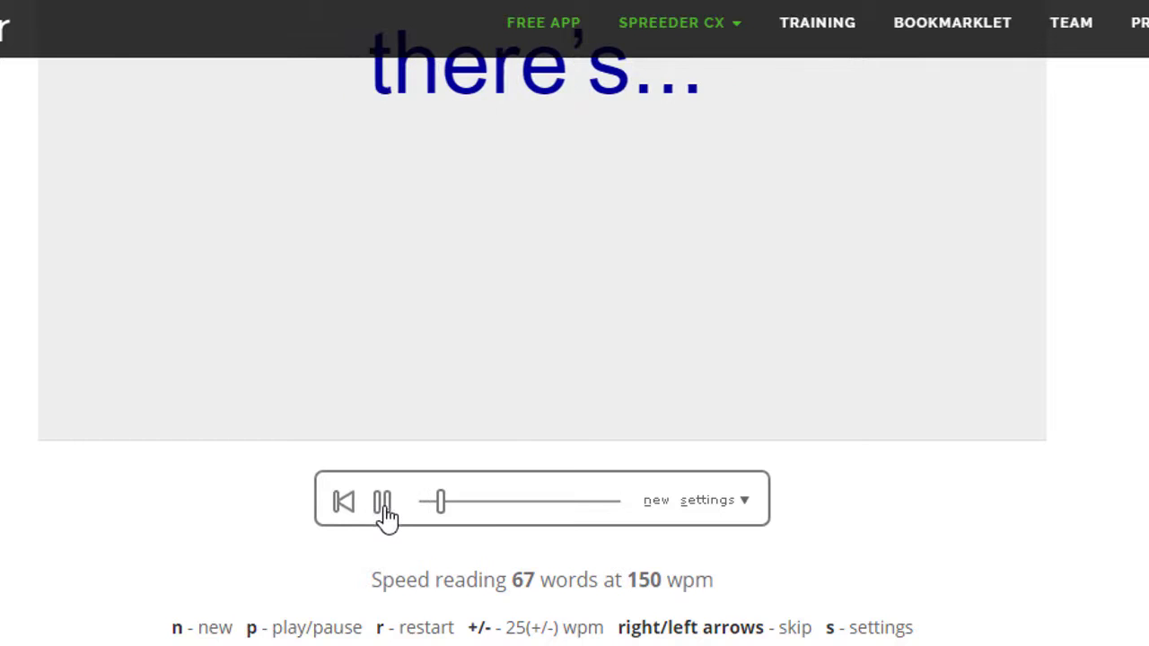
click(383, 502)
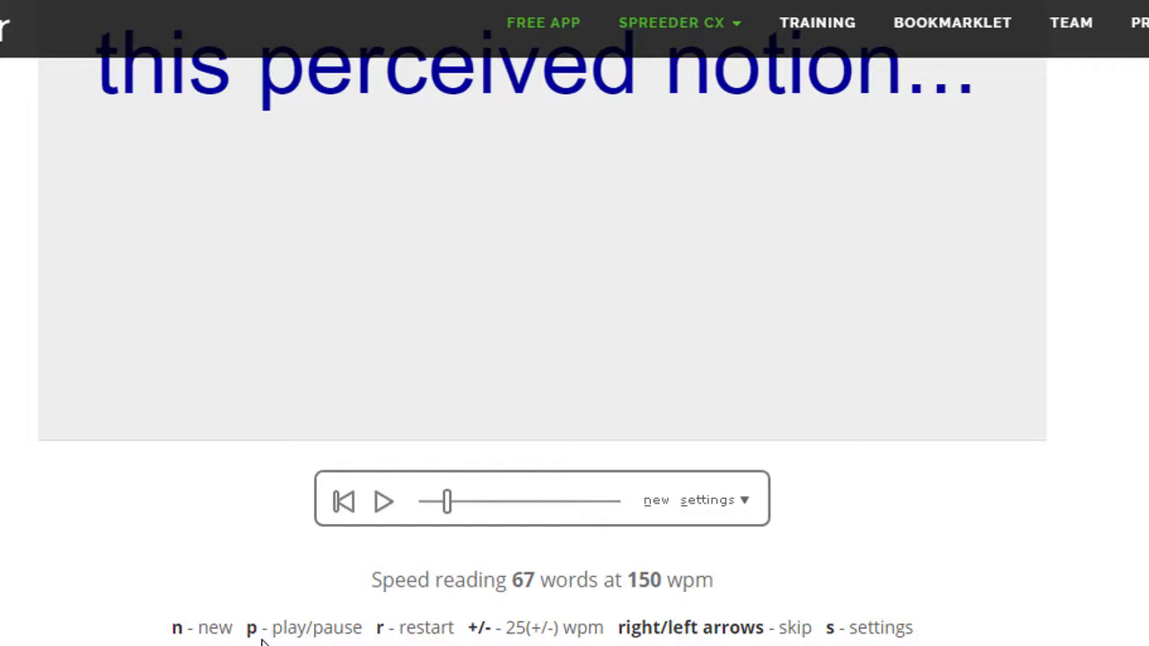
key(p)
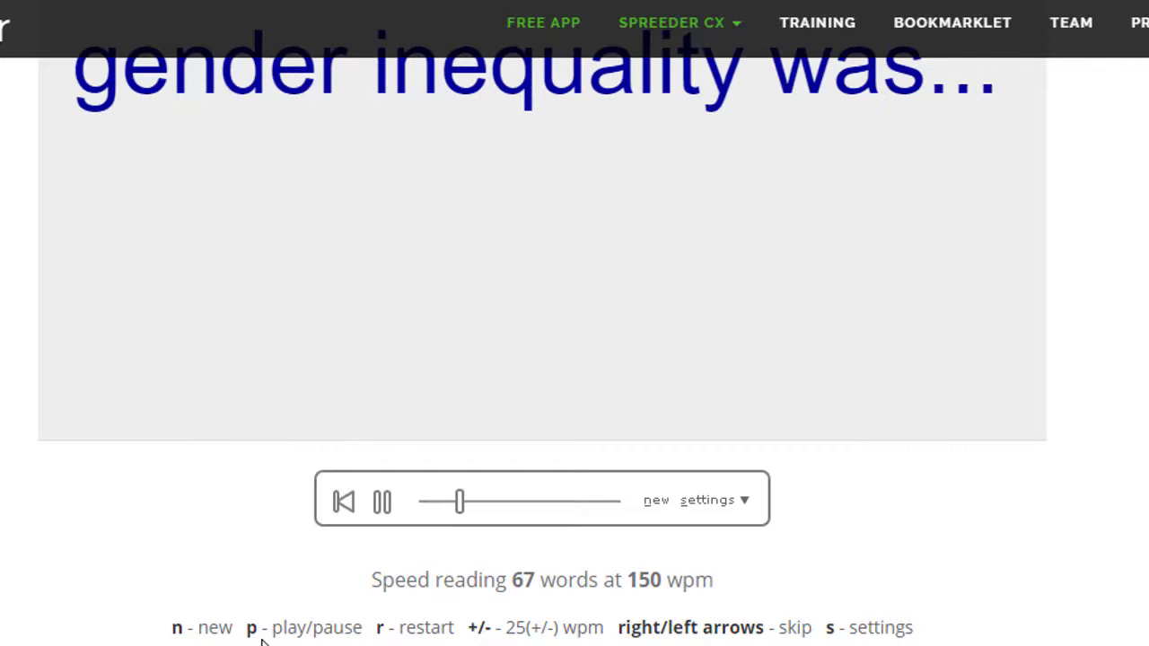
key(p)
key(r)
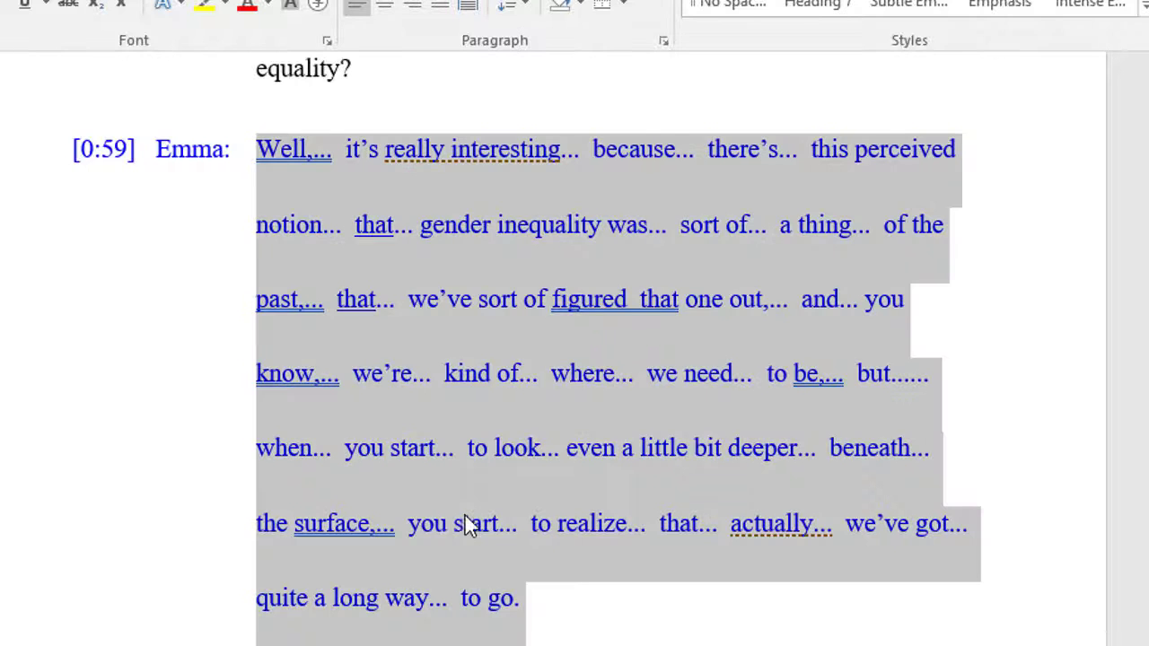
In the Word transcript, copy Emma's [1:19] answer from "I think..." to "everyone... to be" at the page end.
scroll(465, 515, down, 10)
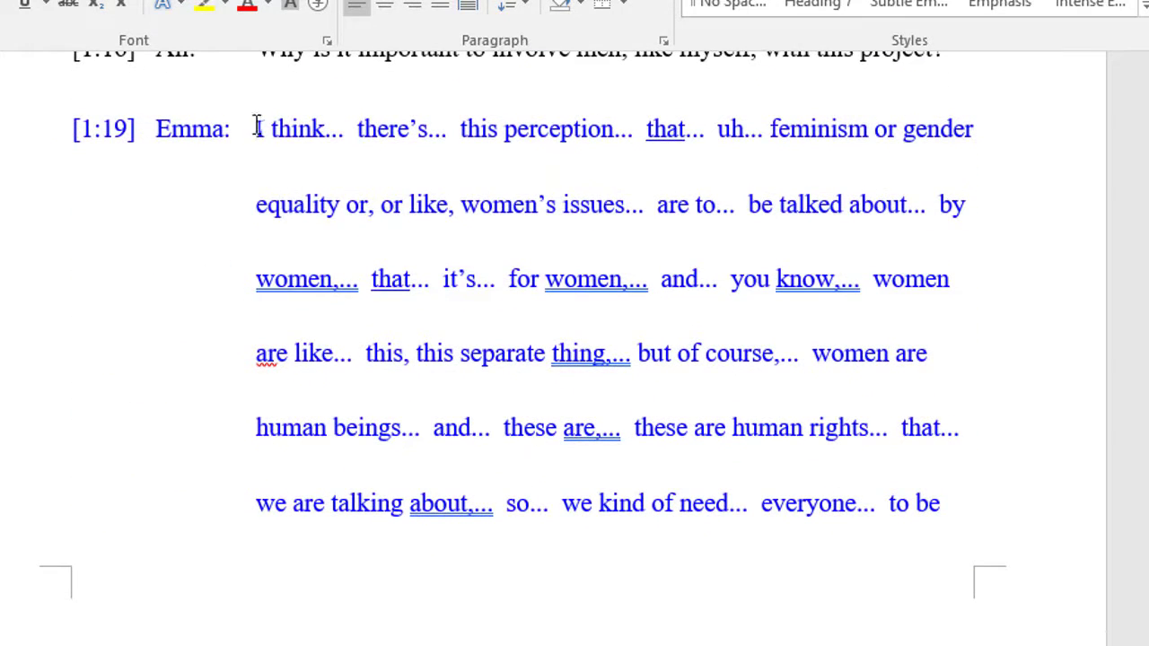
drag(257, 128, 972, 510)
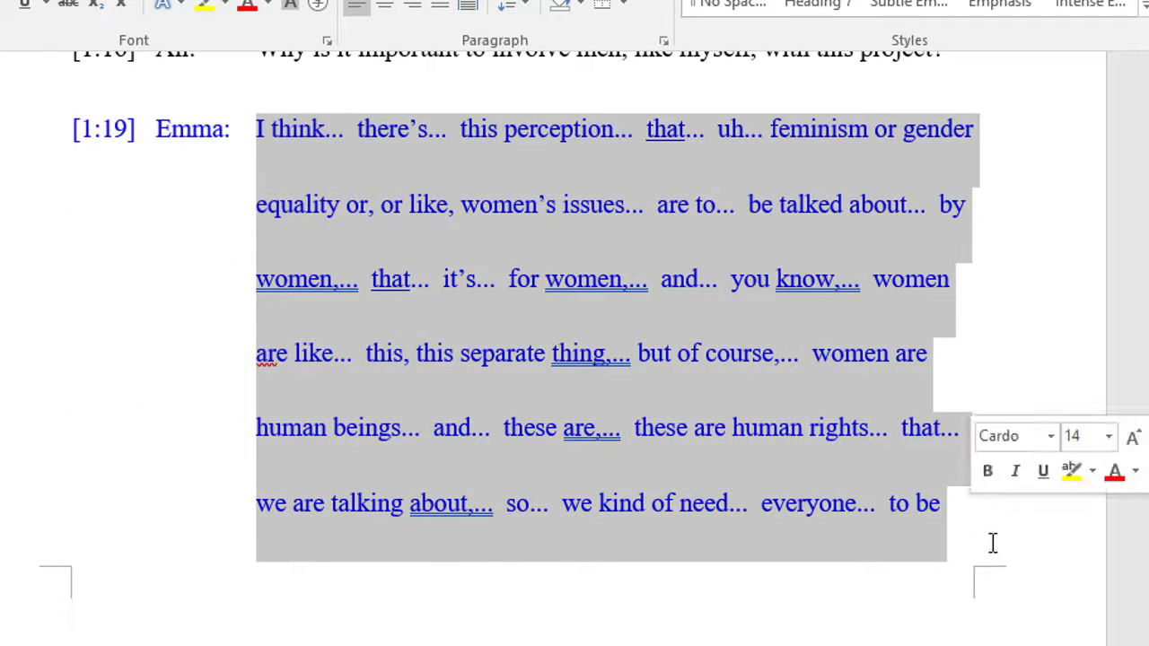
right_click(799, 386)
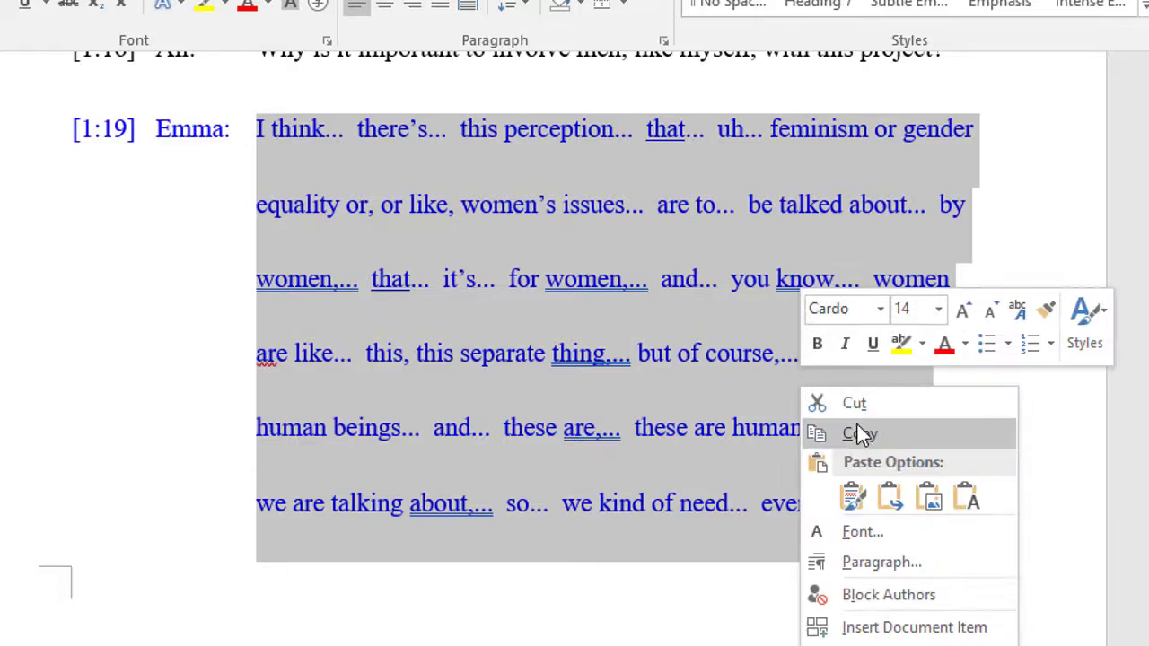
click(883, 438)
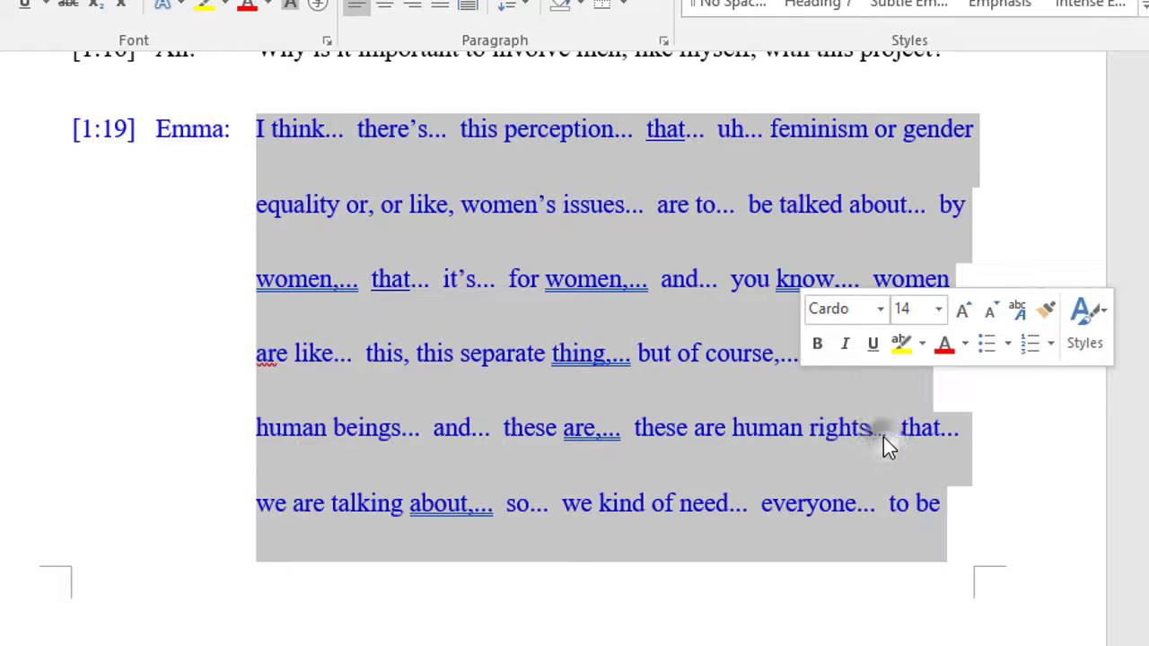
Replace the old passage in Spreeder's text box with the copied answer and load it into the reader.
click(159, 77)
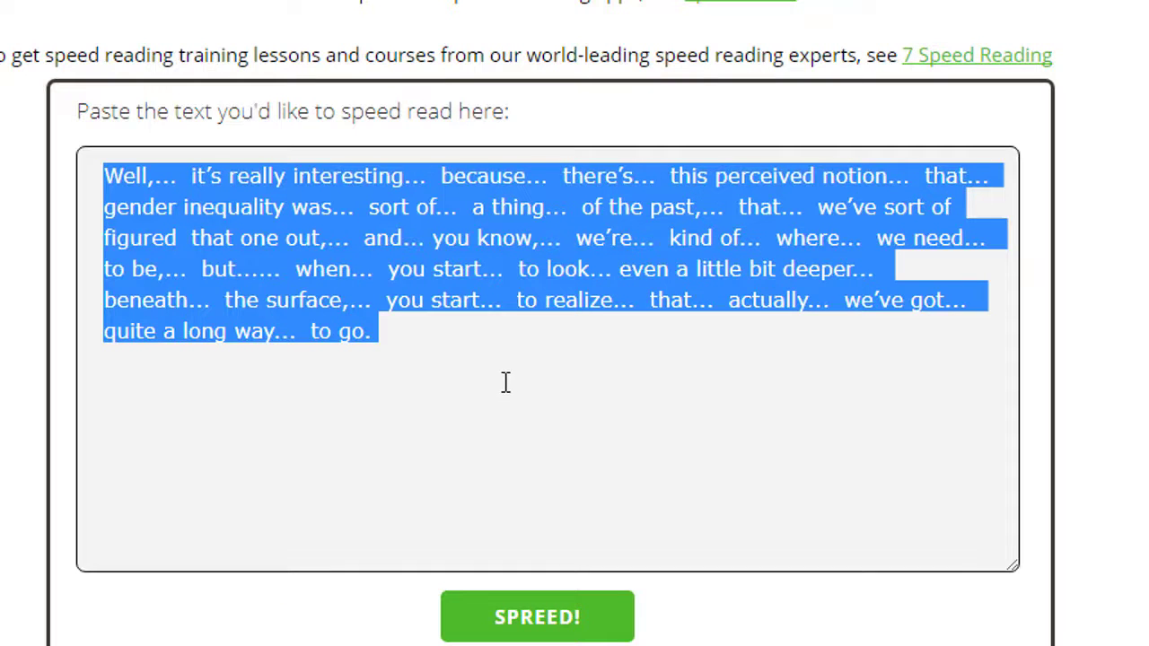
right_click(395, 242)
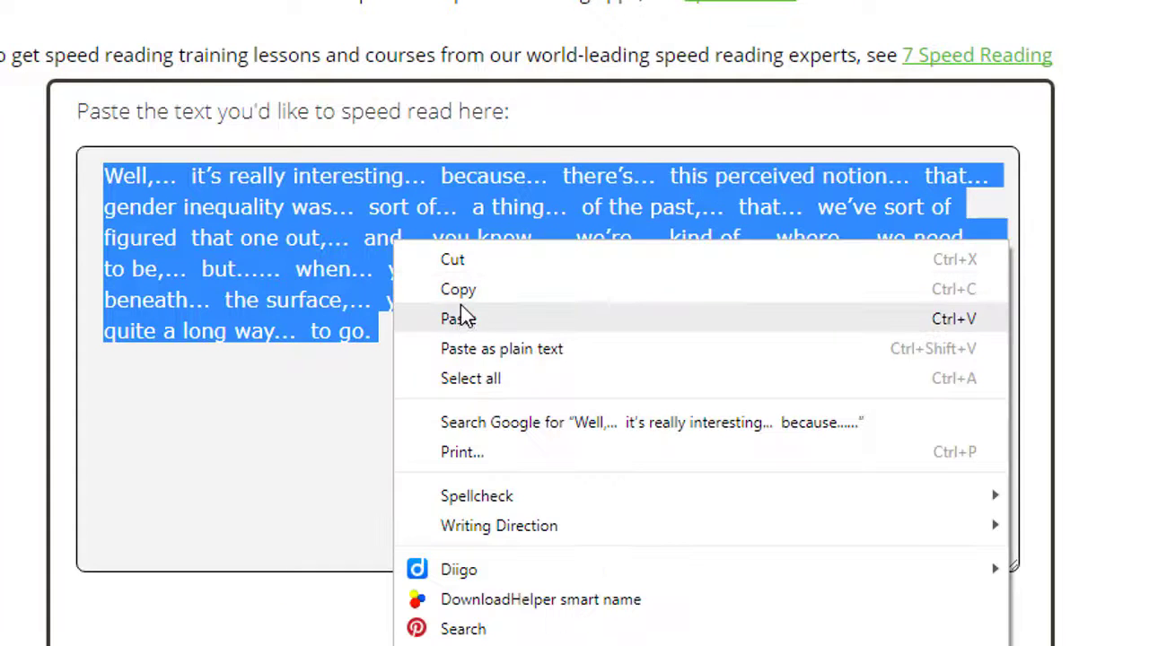
click(460, 319)
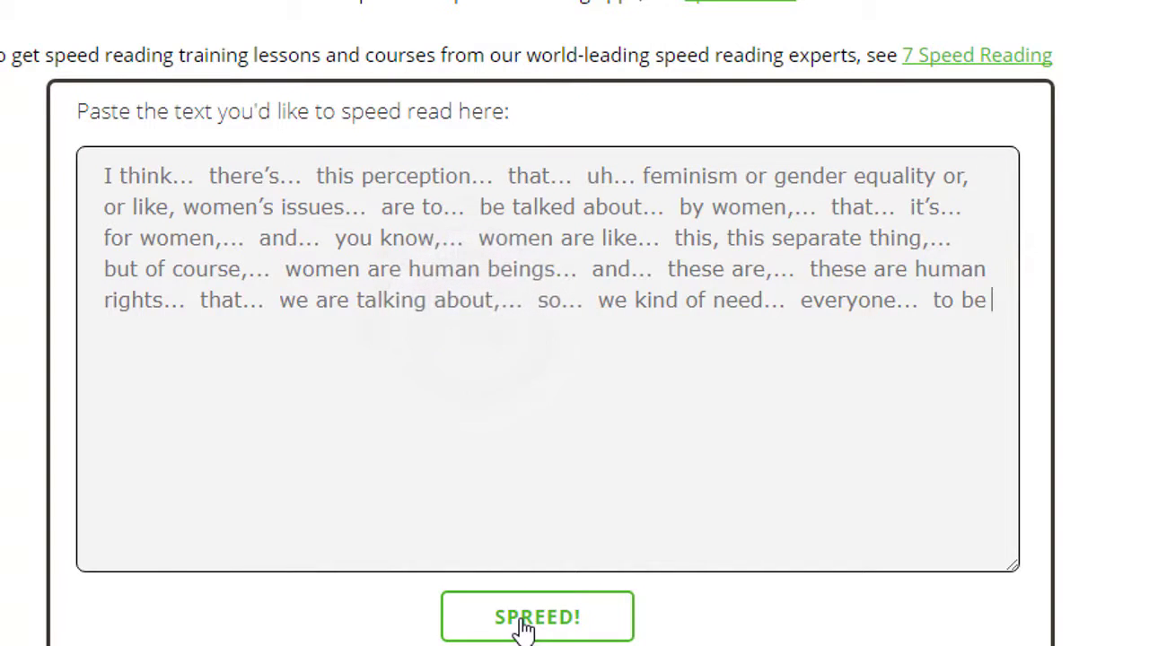
click(523, 624)
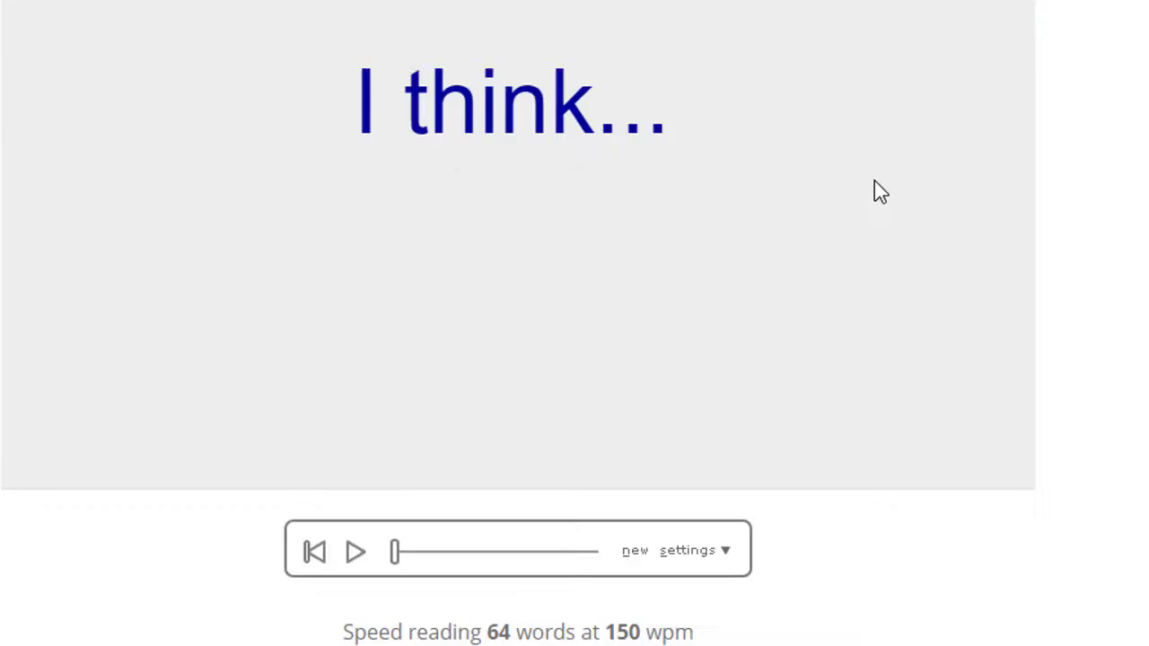